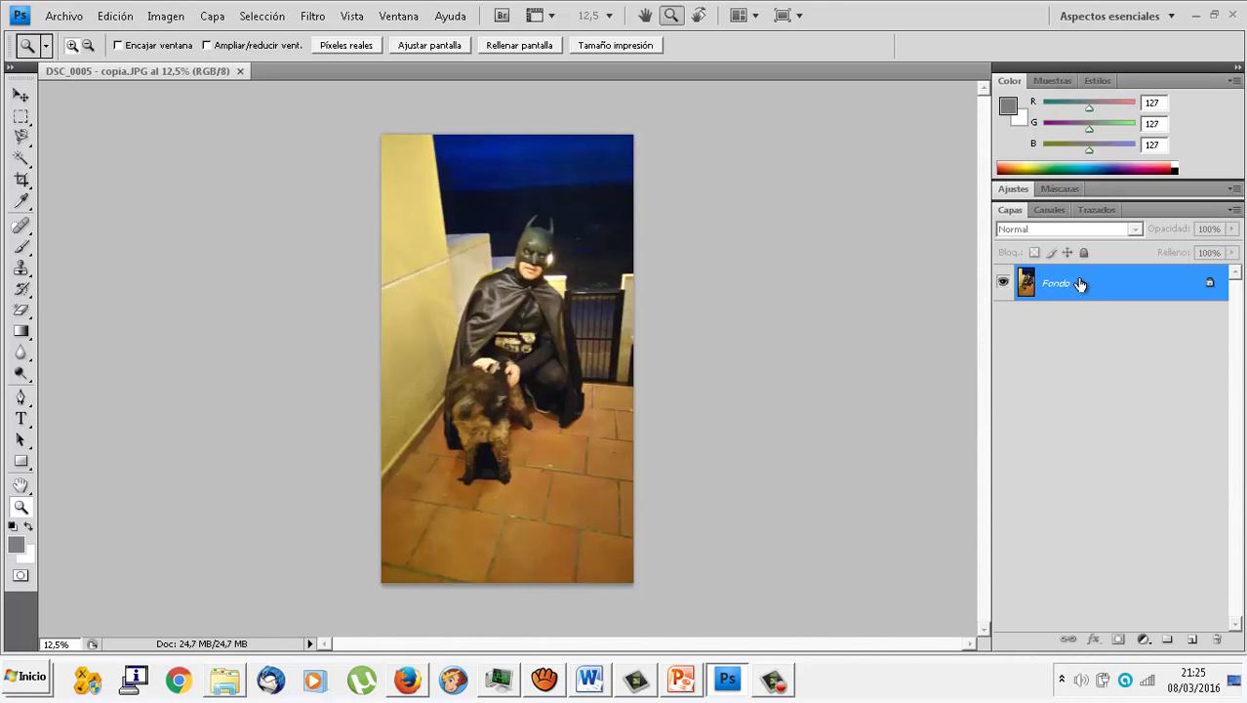
Step: Convert the locked Fondo layer into Capa 0, duplicate it as Capa 0 copia, and hide Capa 0
double_click(1099, 289)
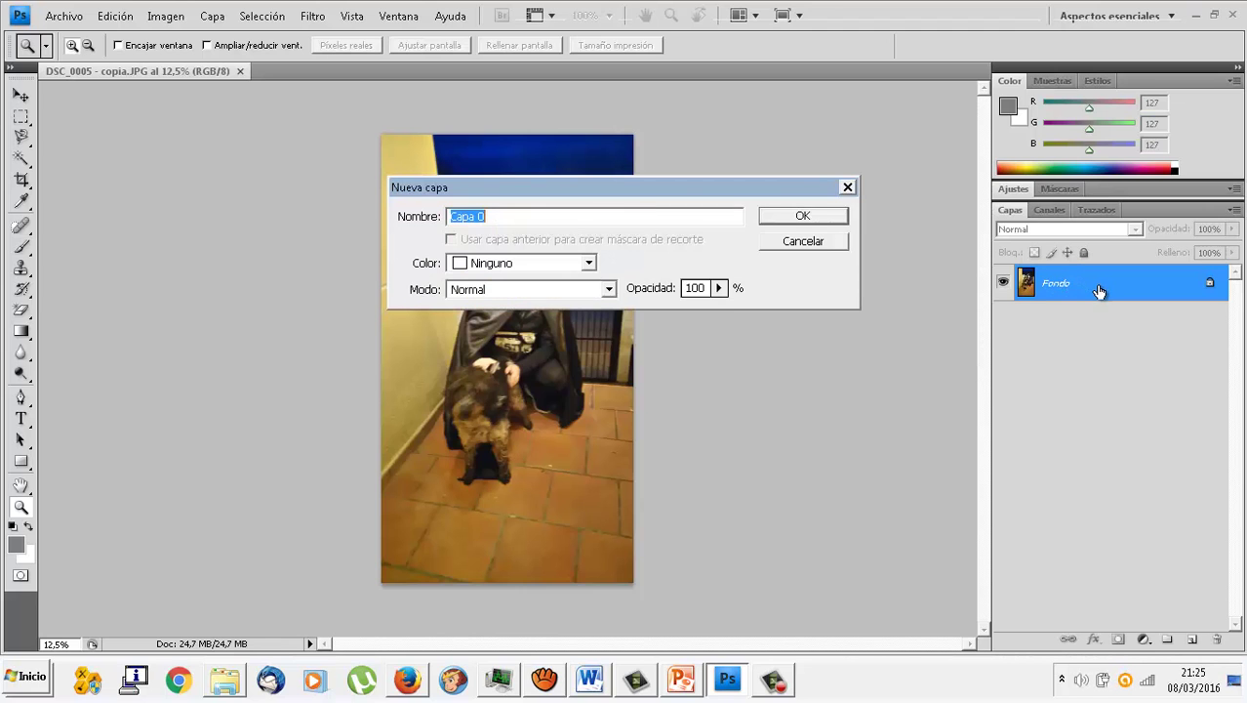
left_click(815, 217)
right_click(1034, 277)
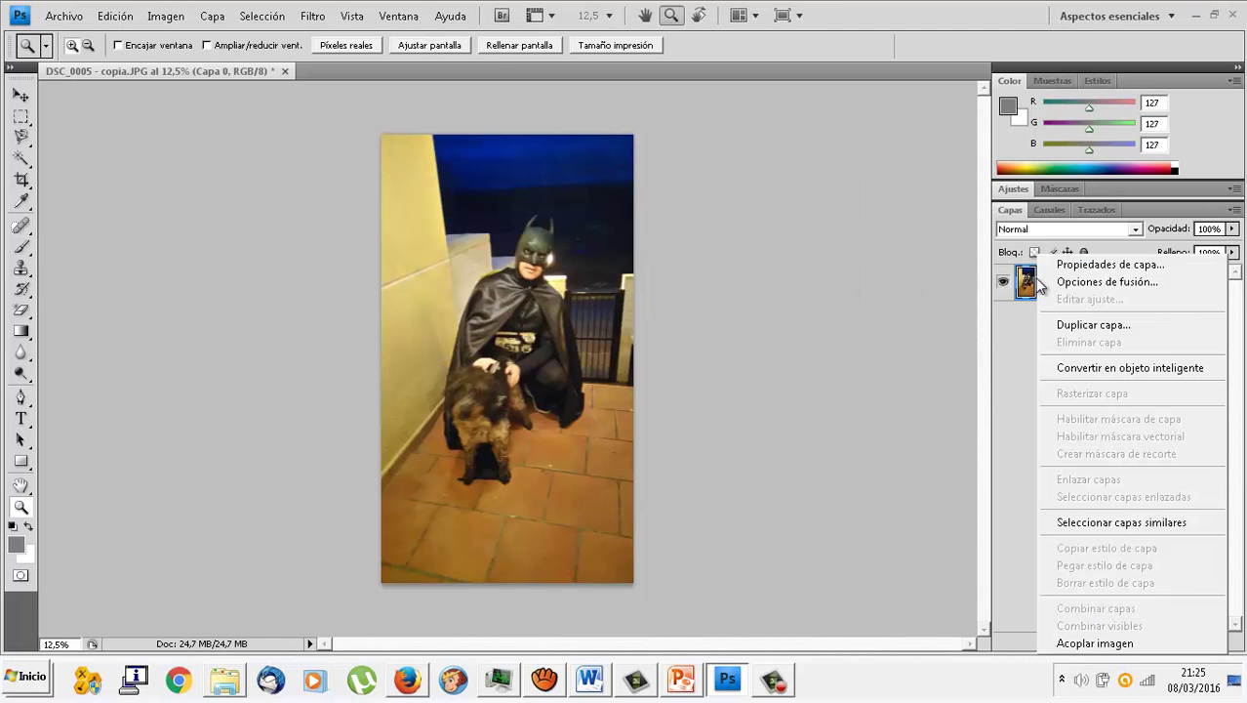
left_click(1079, 324)
left_click(784, 205)
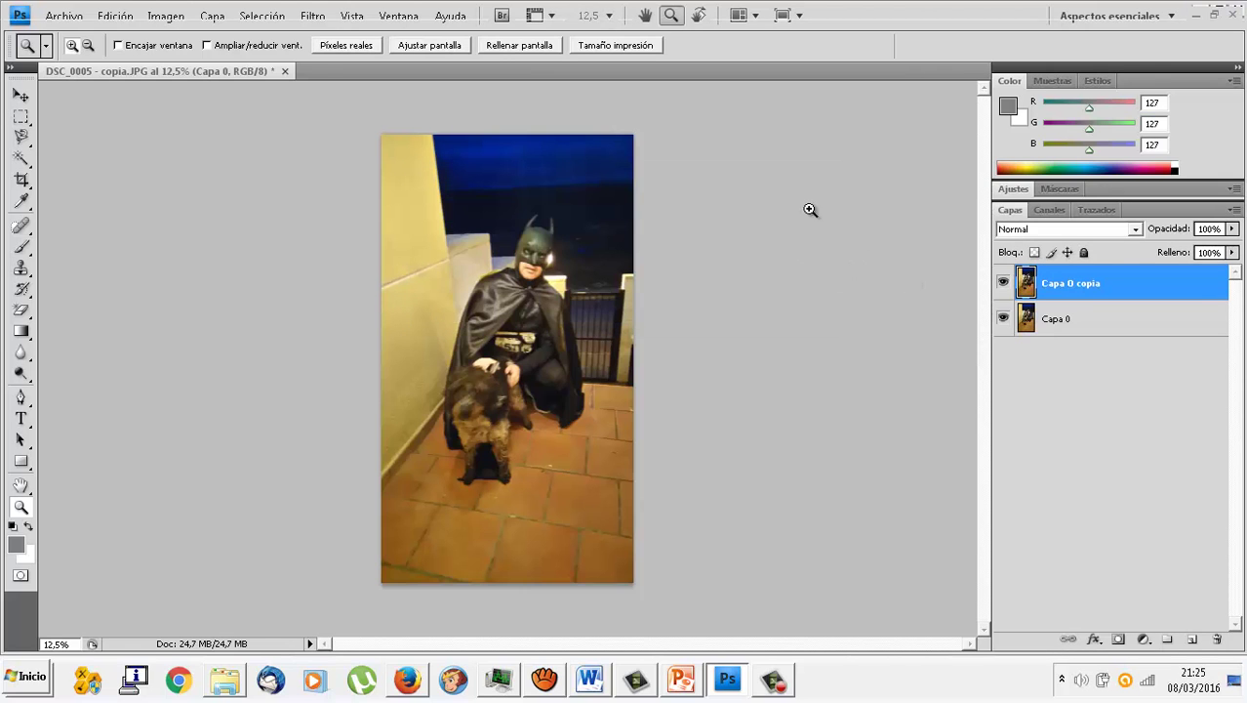
left_click(1003, 318)
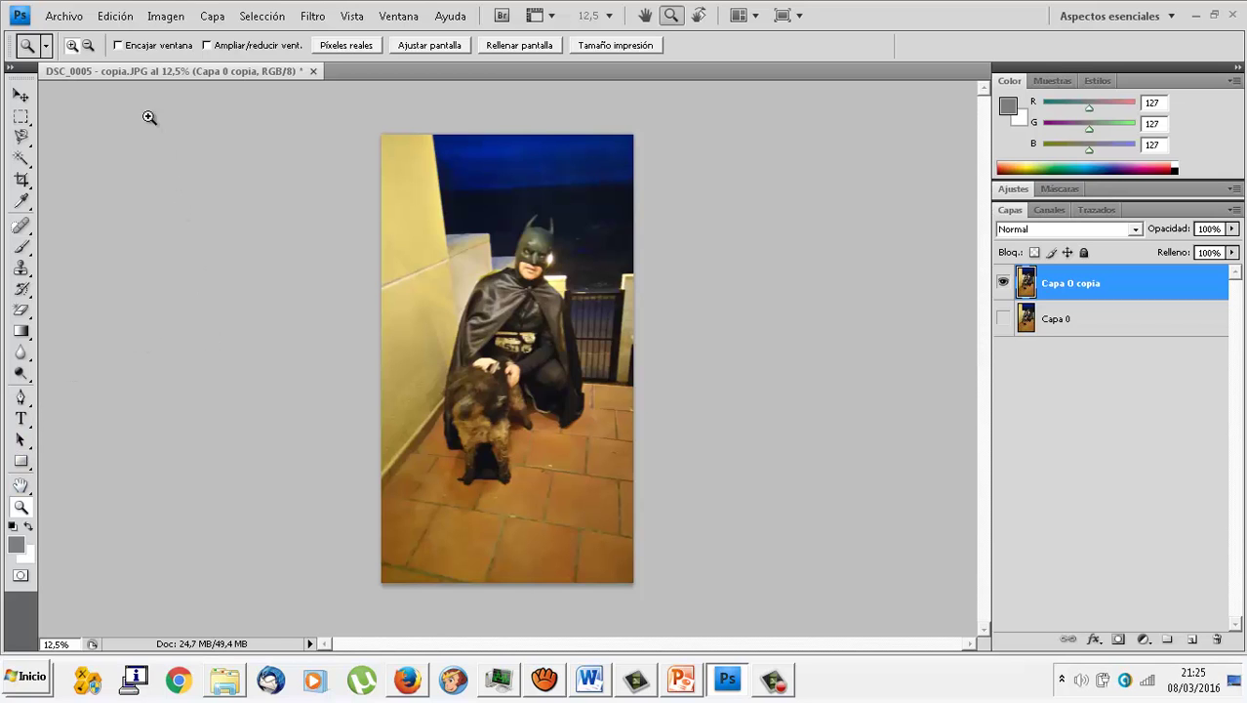
Step: Create a new empty layer Capa 1 and set the foreground colour to pure red (ff0000)
left_click(212, 15)
mouse_move(253, 38)
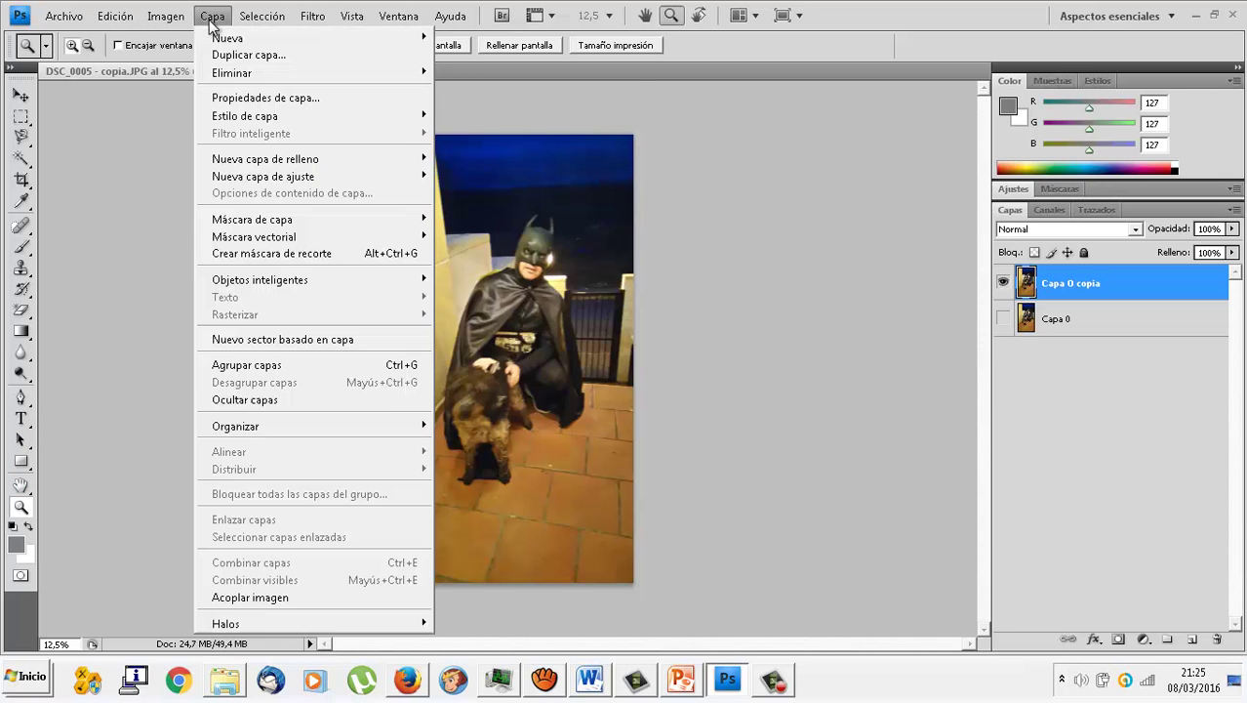
left_click(451, 39)
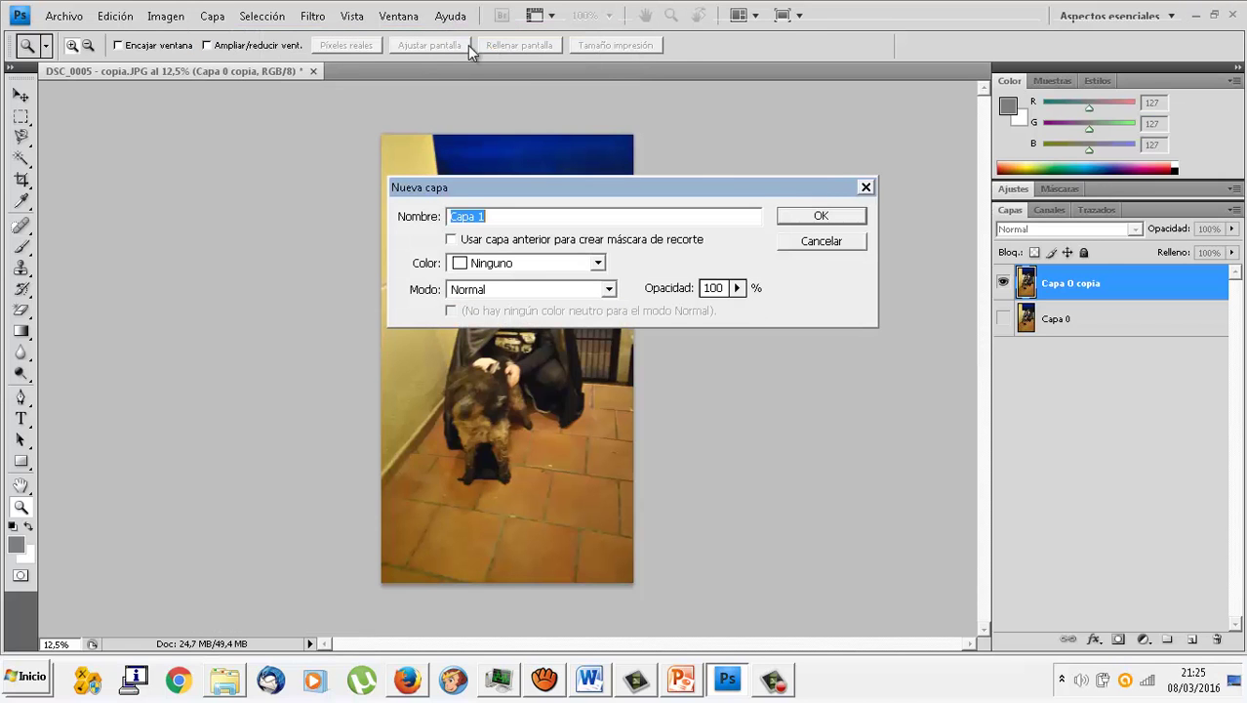
left_click(818, 215)
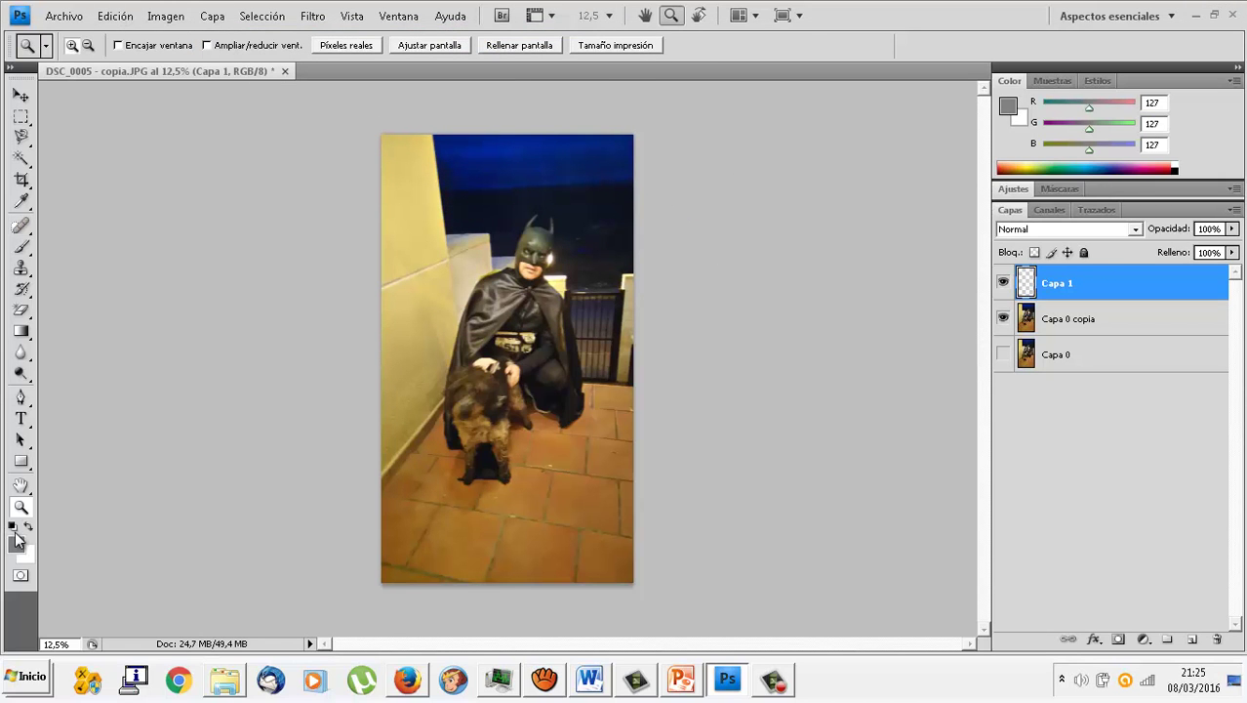
left_click(16, 544)
left_click_drag(495, 320, 613, 160)
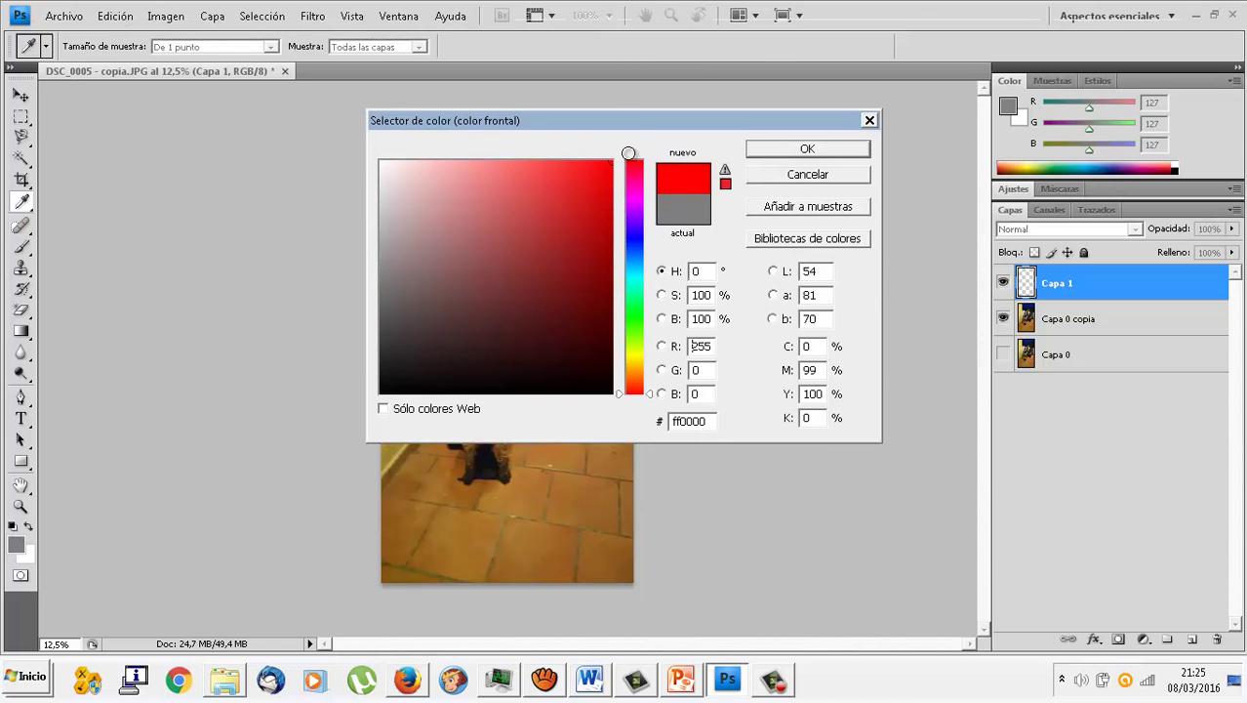
left_click(785, 148)
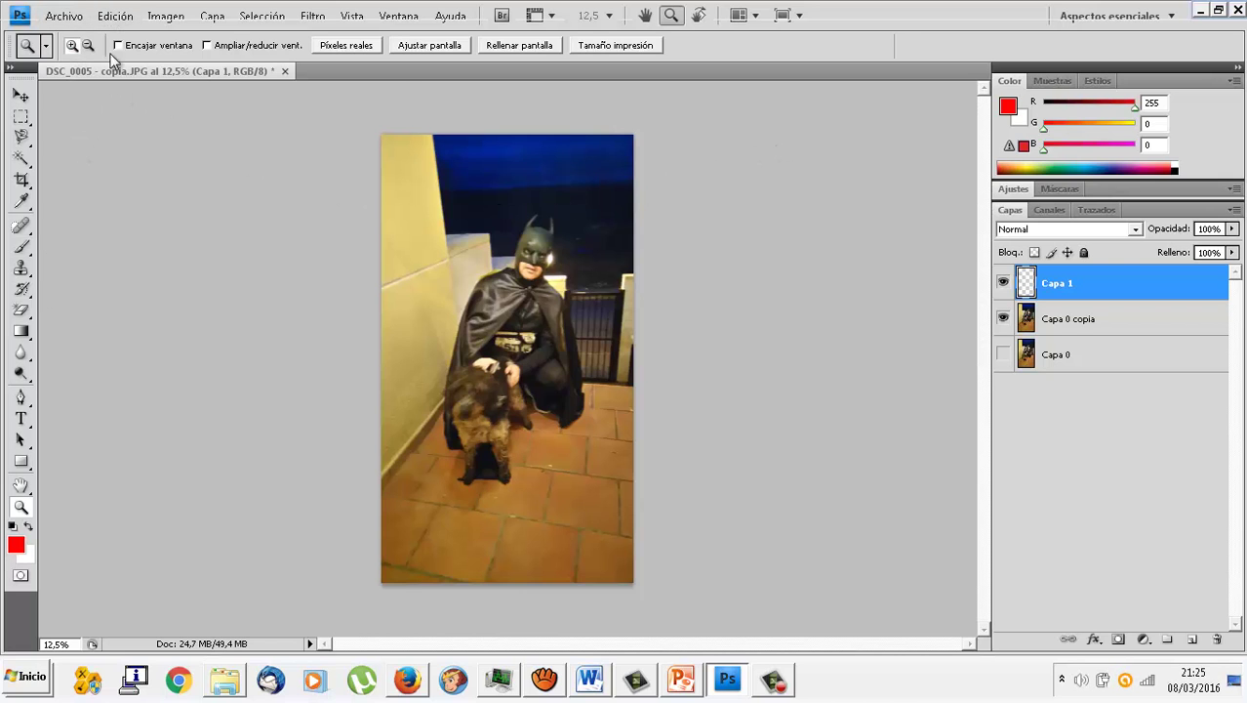
Step: Fill Capa 1 with the red foreground colour, hide it, and move Capa 0 copia above it
left_click(115, 17)
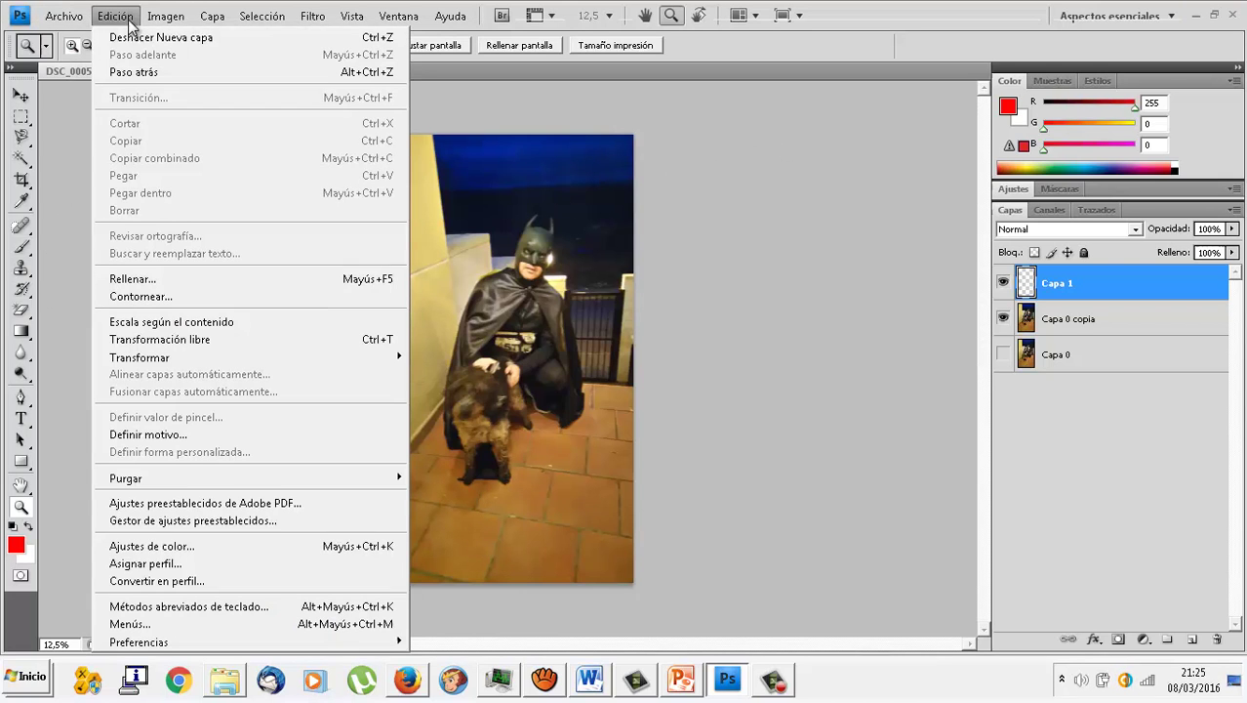
left_click(188, 281)
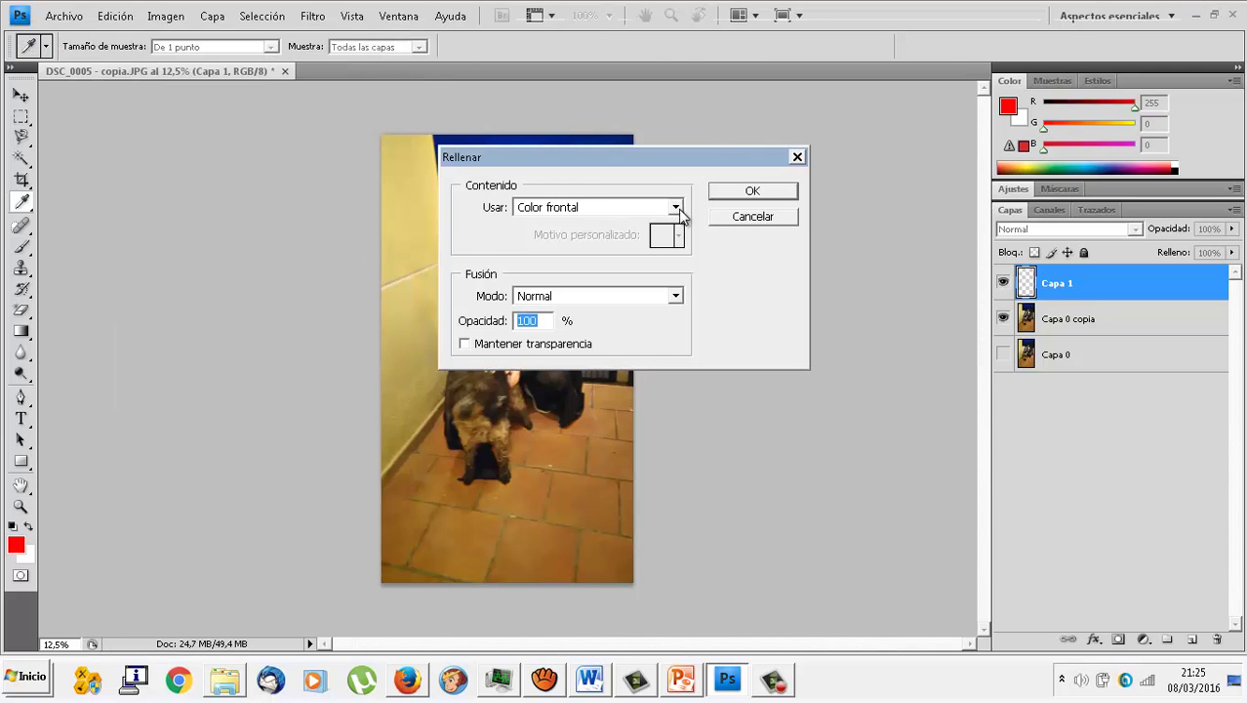
left_click(766, 195)
key("z")
left_click(1004, 285)
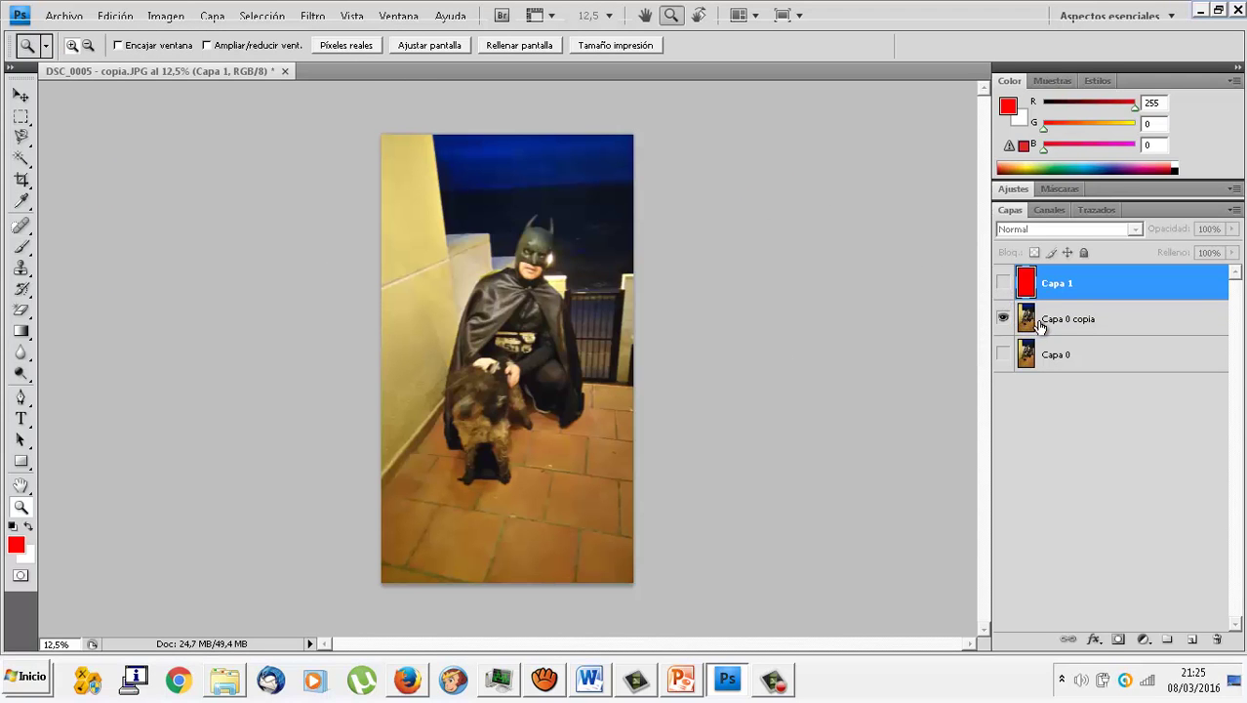
left_click_drag(1040, 325, 1040, 275)
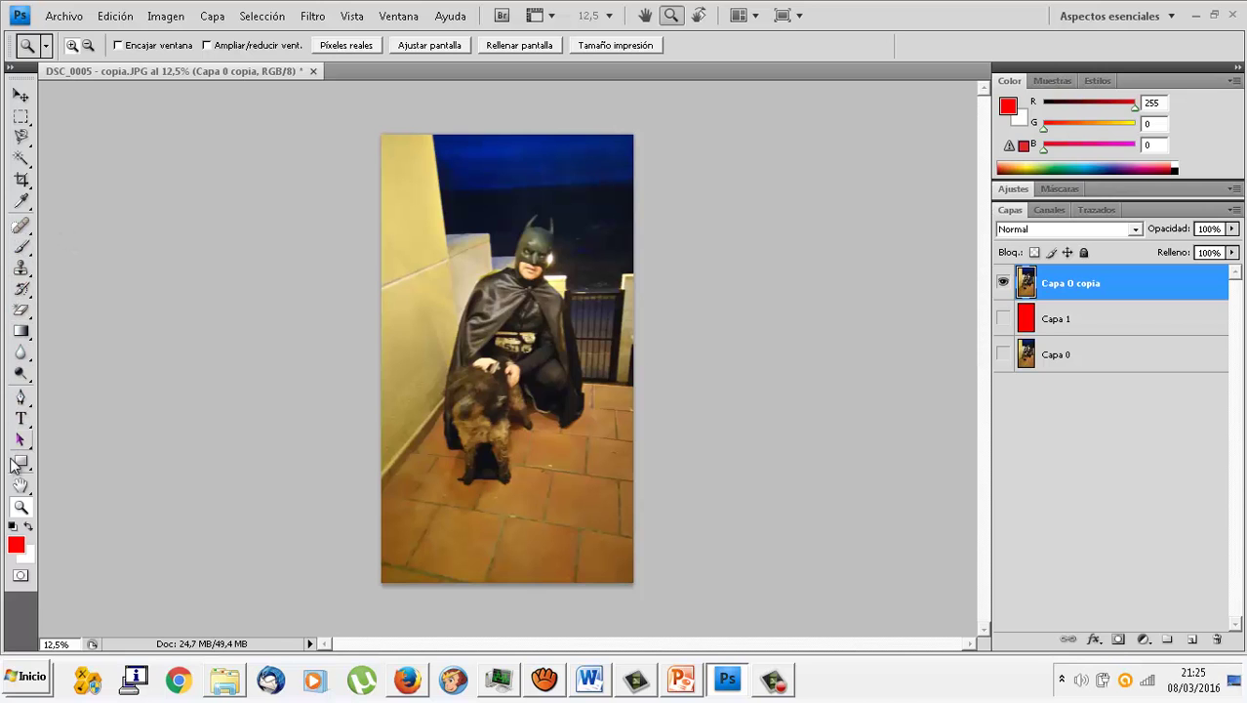
Step: Zoom in and trace around Batman and his dog with the Magnetic Lasso into a closed selection
left_click(506, 351)
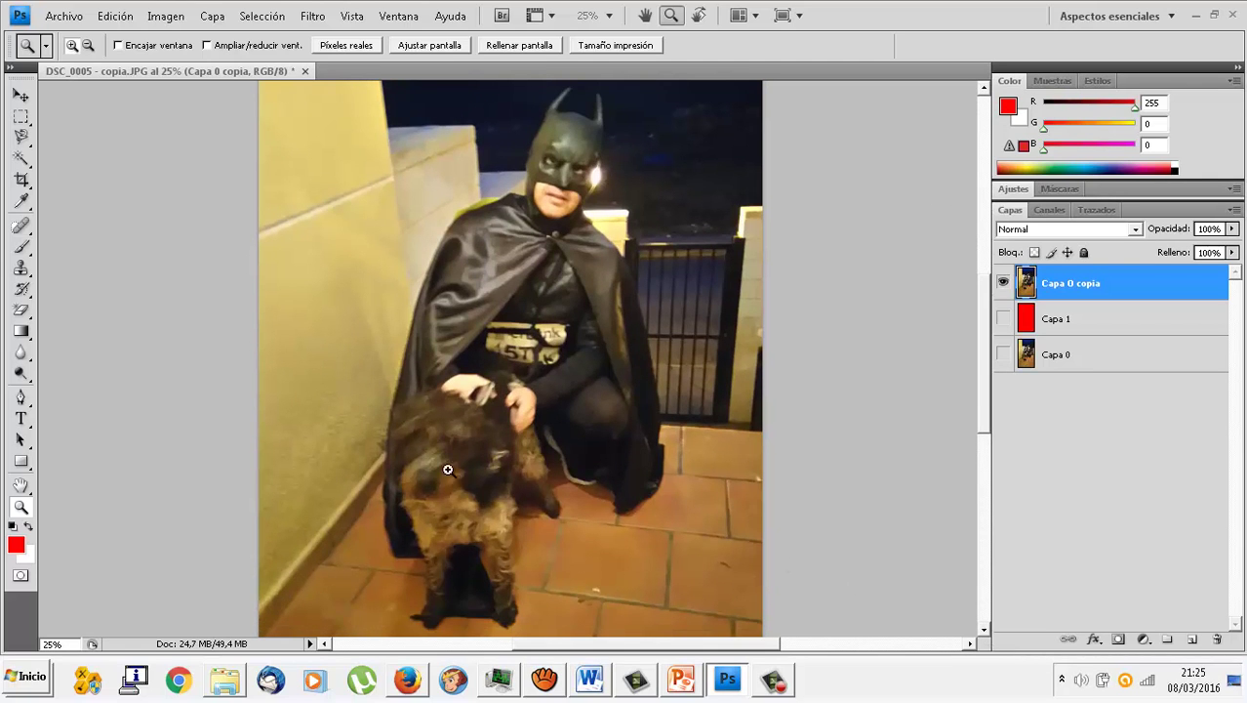
left_click(20, 138)
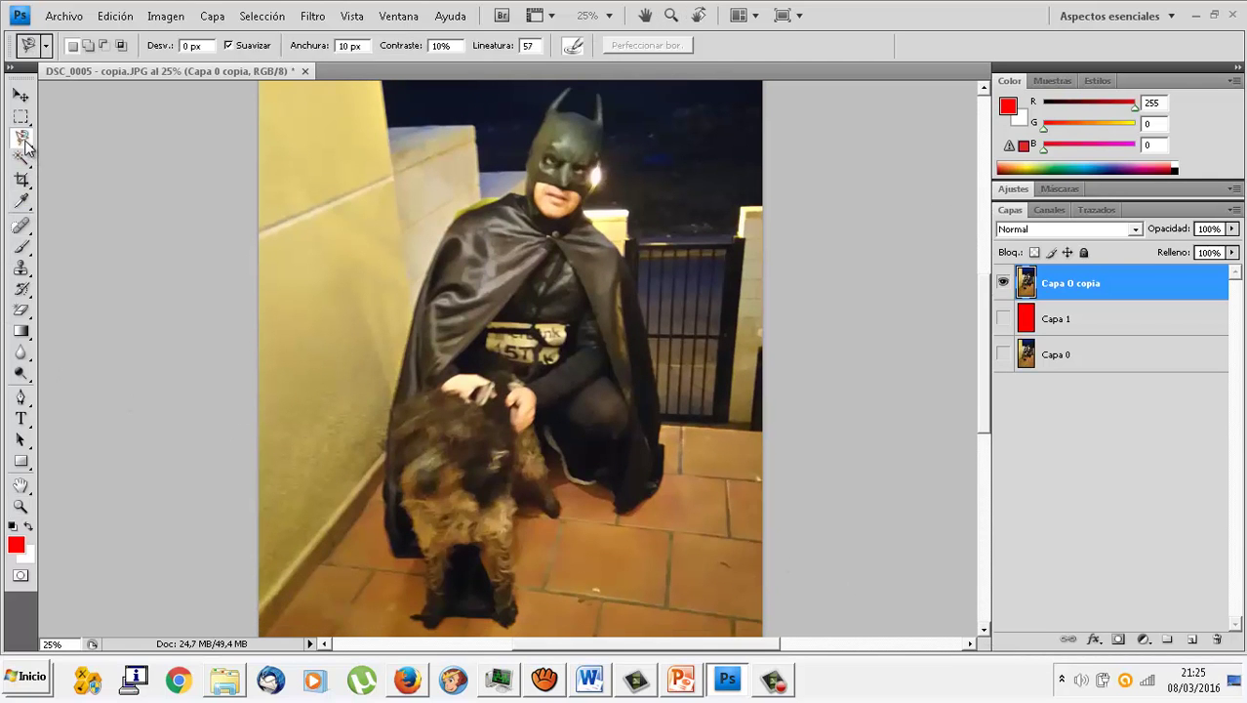
left_click(430, 254)
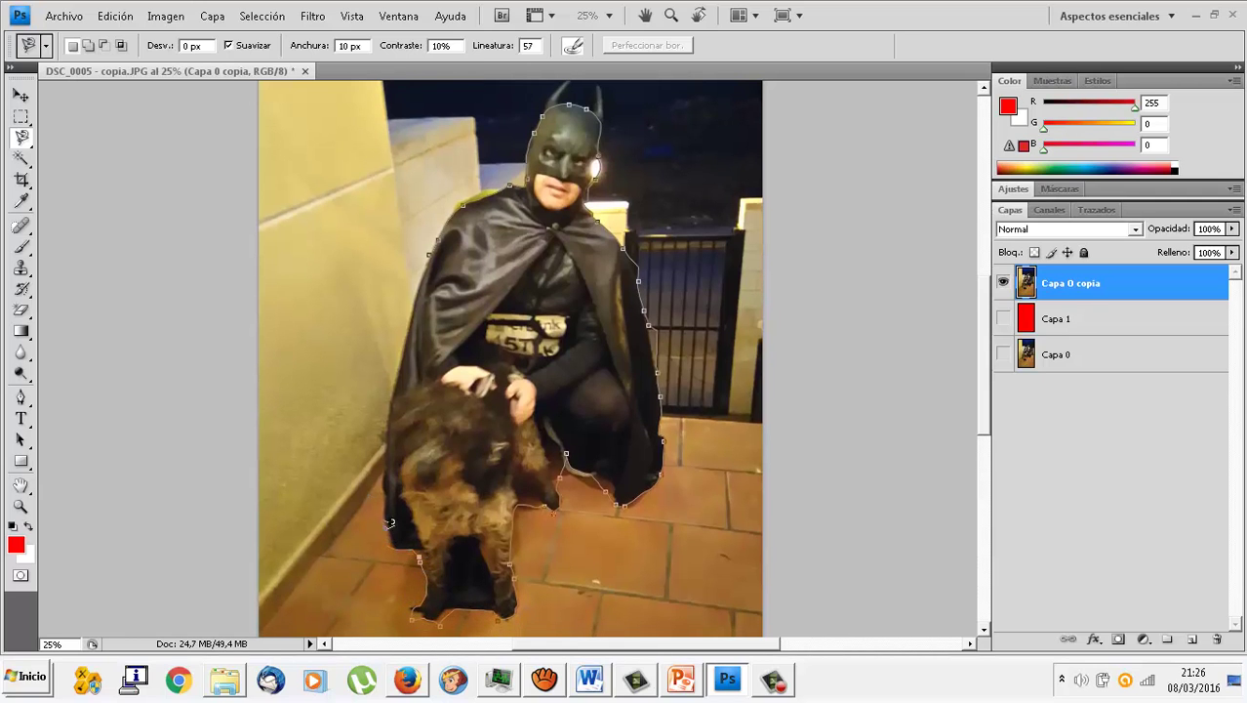
double_click(432, 246)
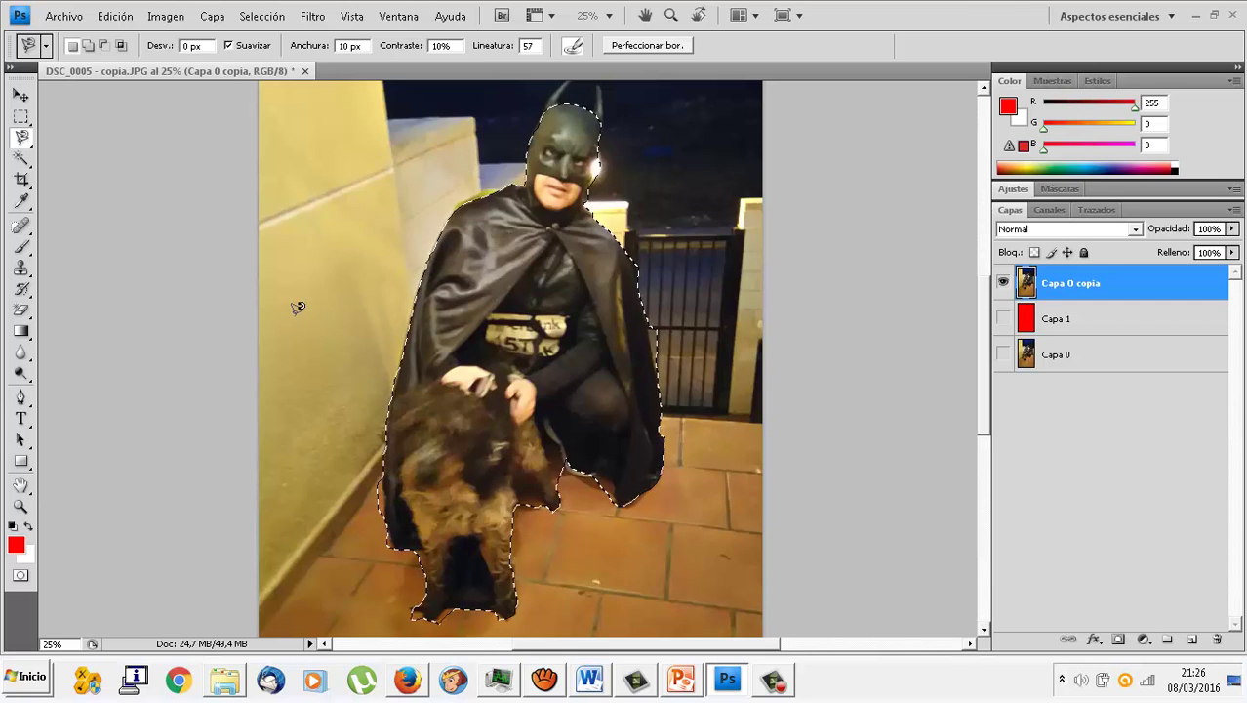
Step: Zoom to 100% on the top of the selection and switch to Quick Mask mode
left_click(19, 508)
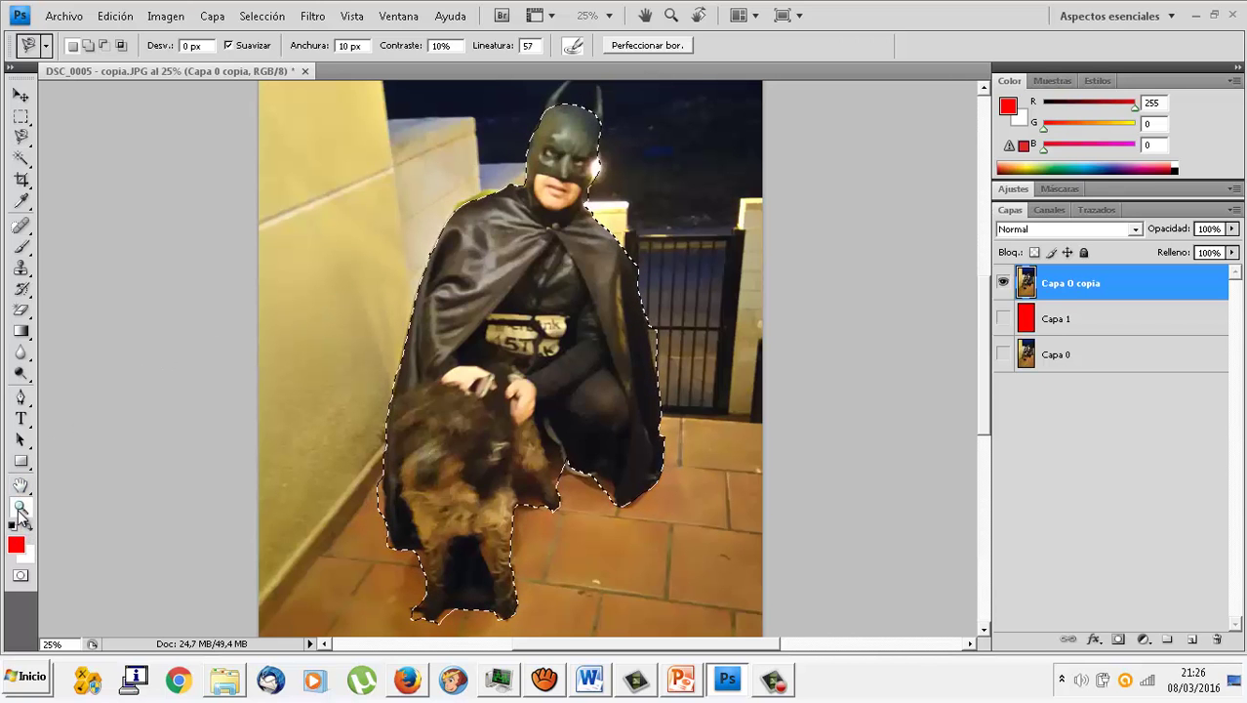
left_click(577, 121)
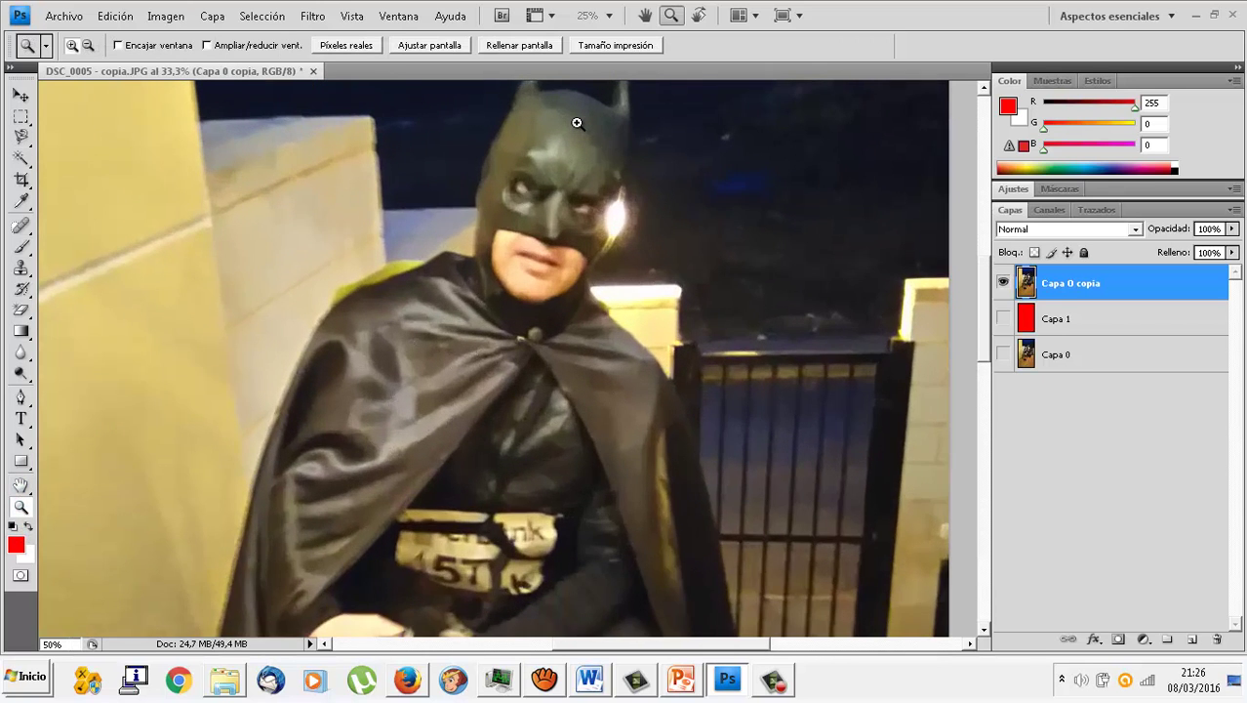
left_click(577, 121)
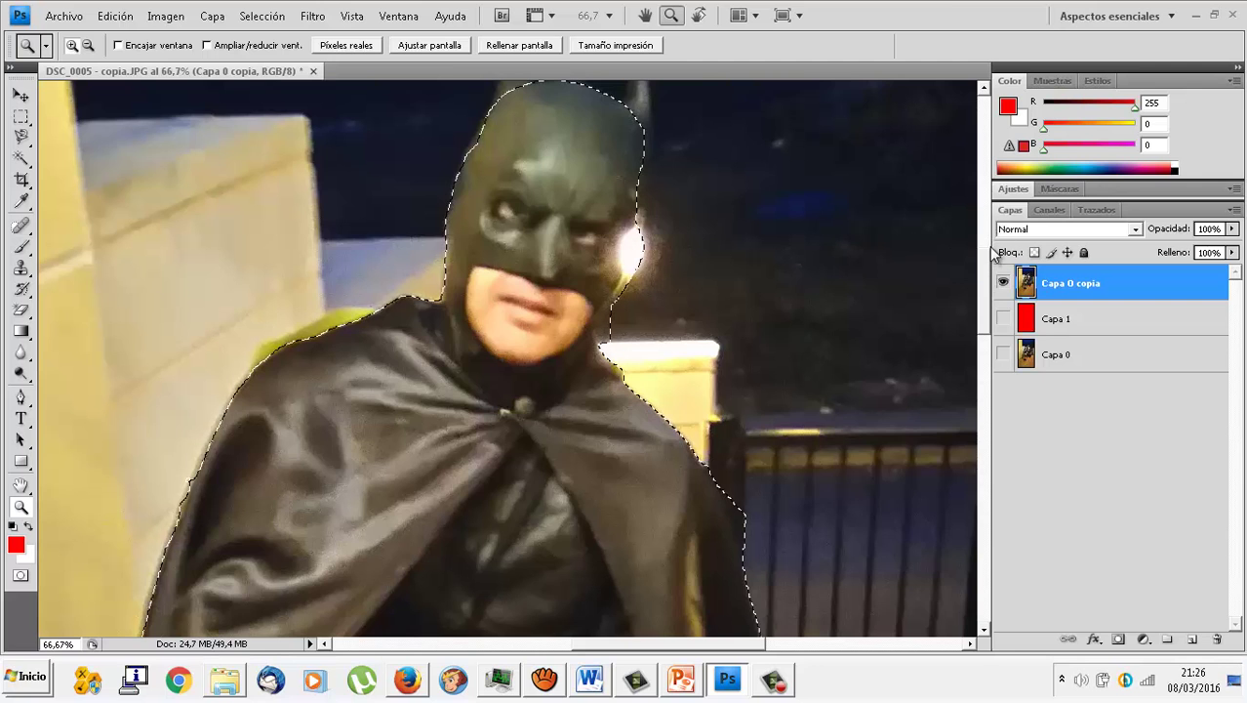
left_click(542, 112)
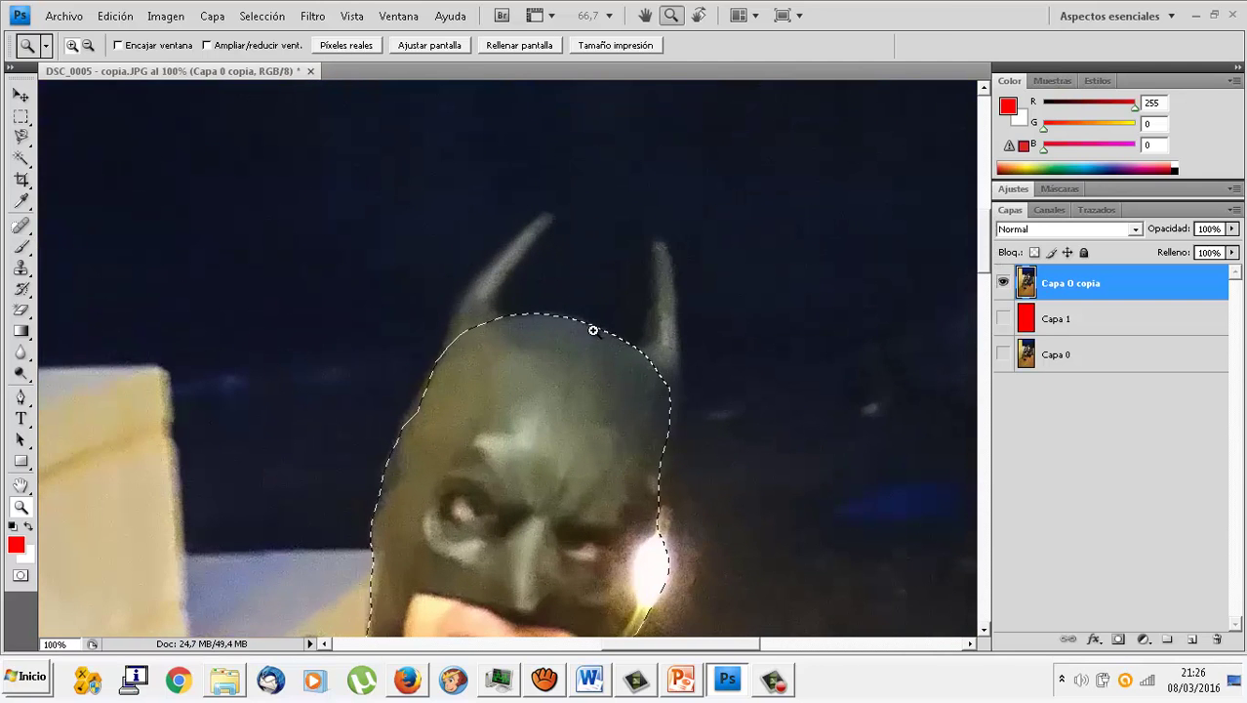
left_click(20, 577)
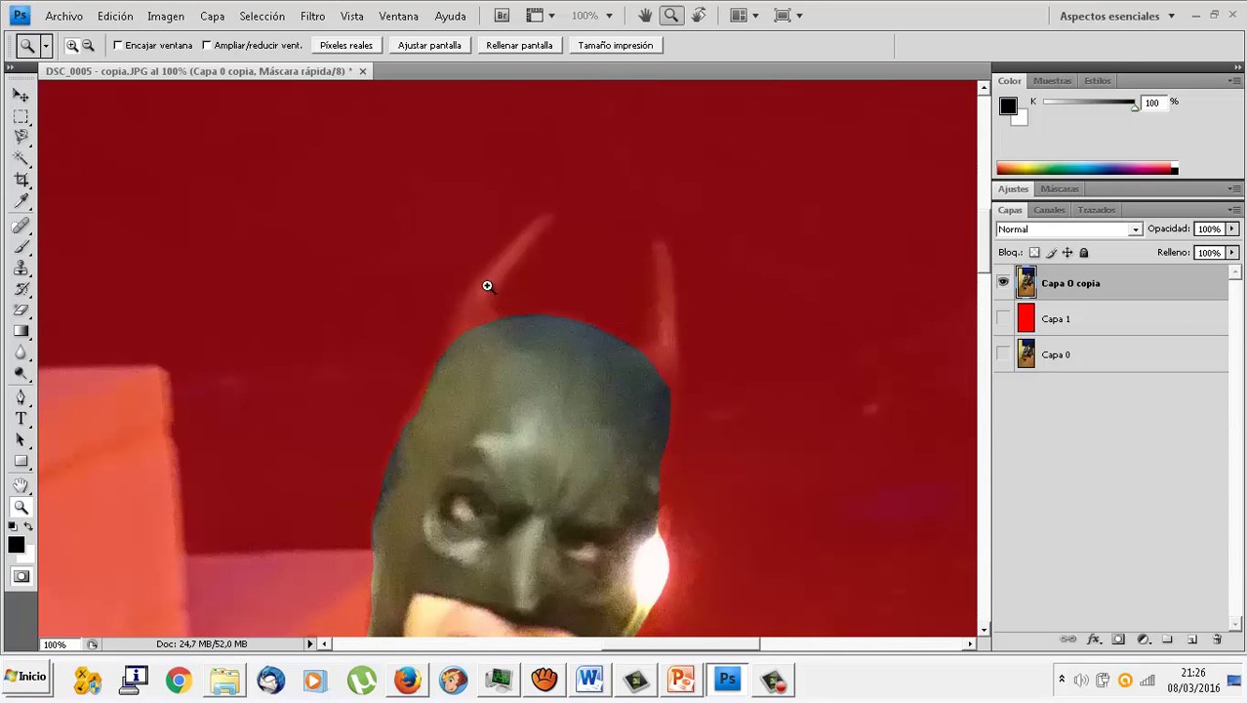
Step: Pick the plain Eraser, alternate with the Brush, and undo a stray mark on the left ear tip
left_click(21, 311)
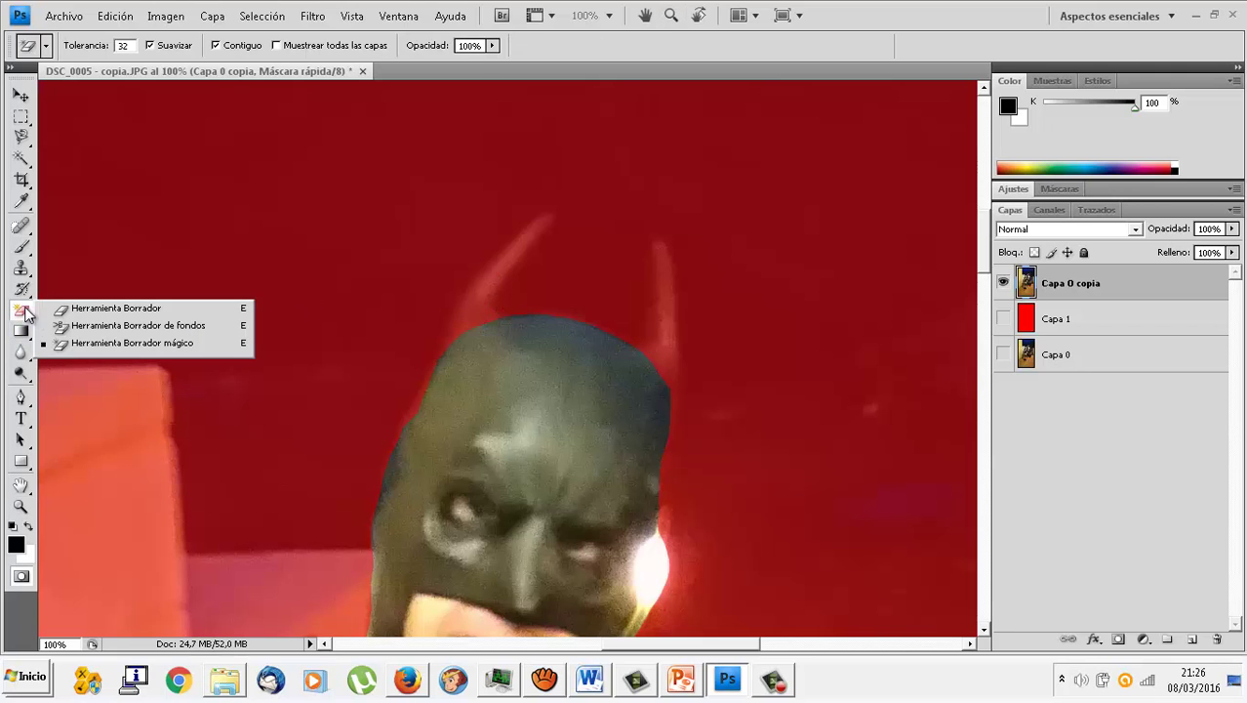
left_click(107, 307)
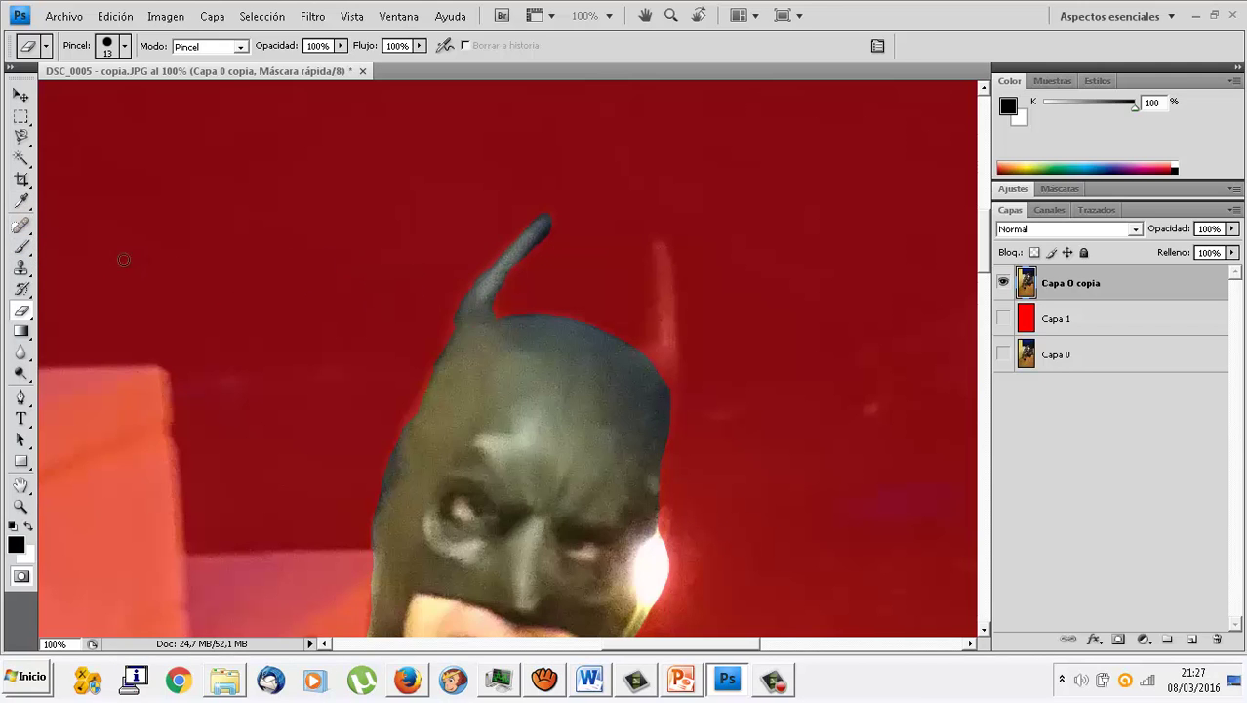
left_click(21, 246)
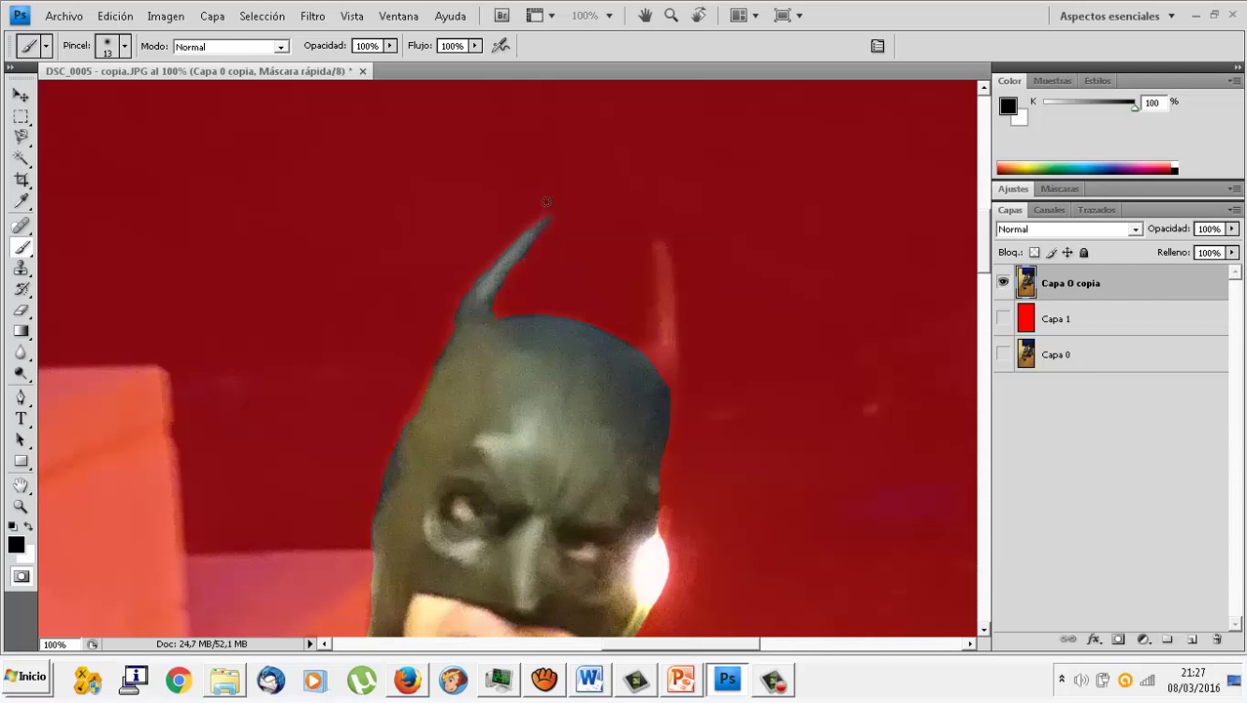
left_click(22, 311)
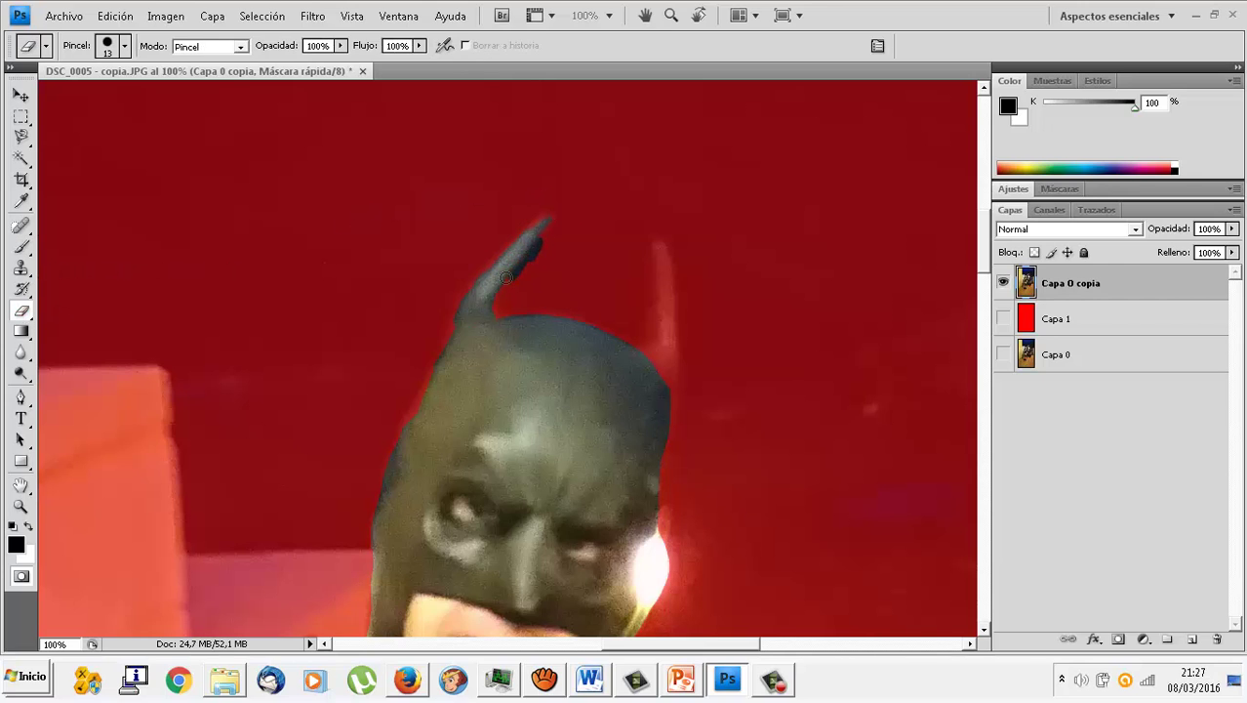
key("ctrl+z")
Step: Erase the mask along the upper and outer edge of Batman's right ear
left_click(21, 247)
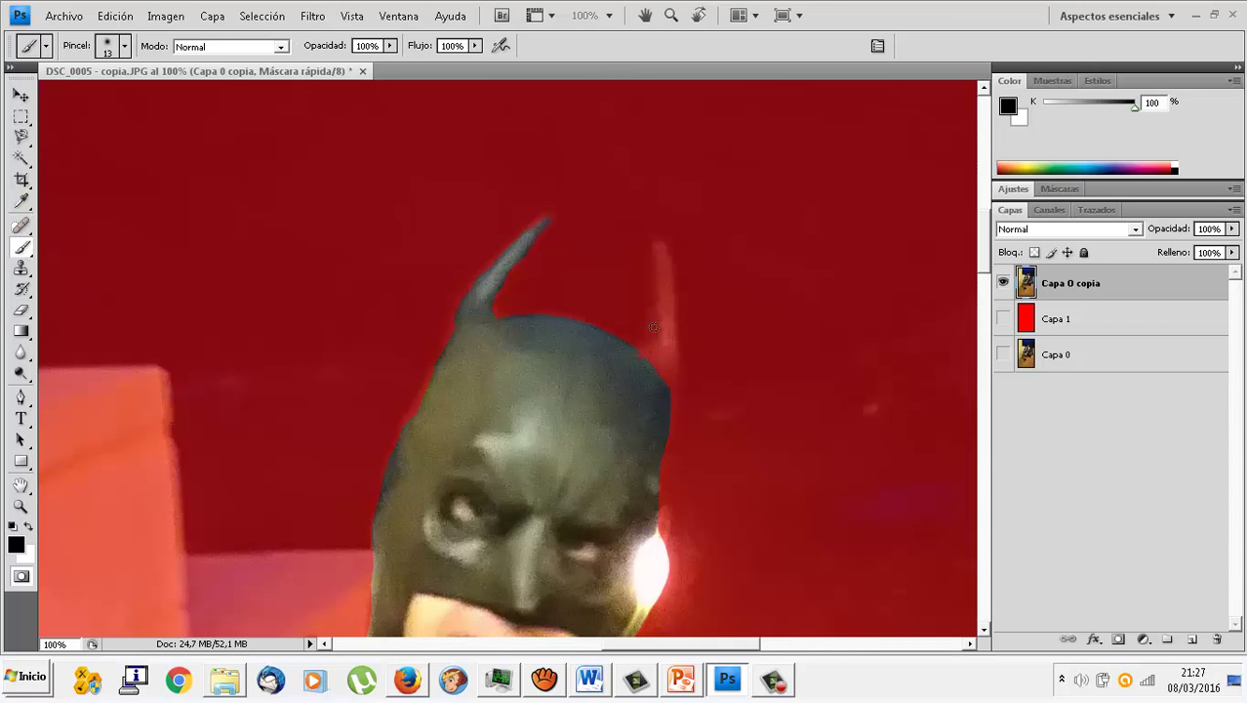
left_click(21, 309)
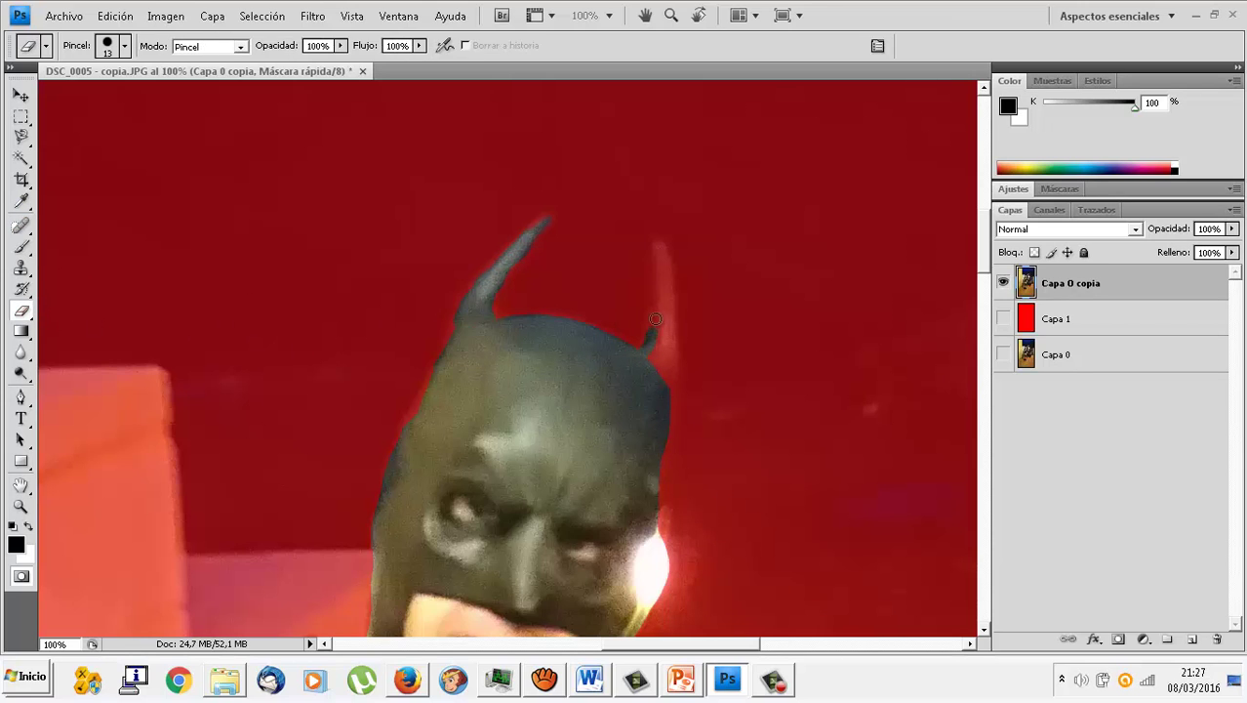
left_click_drag(654, 319, 654, 276)
left_click_drag(673, 318, 670, 399)
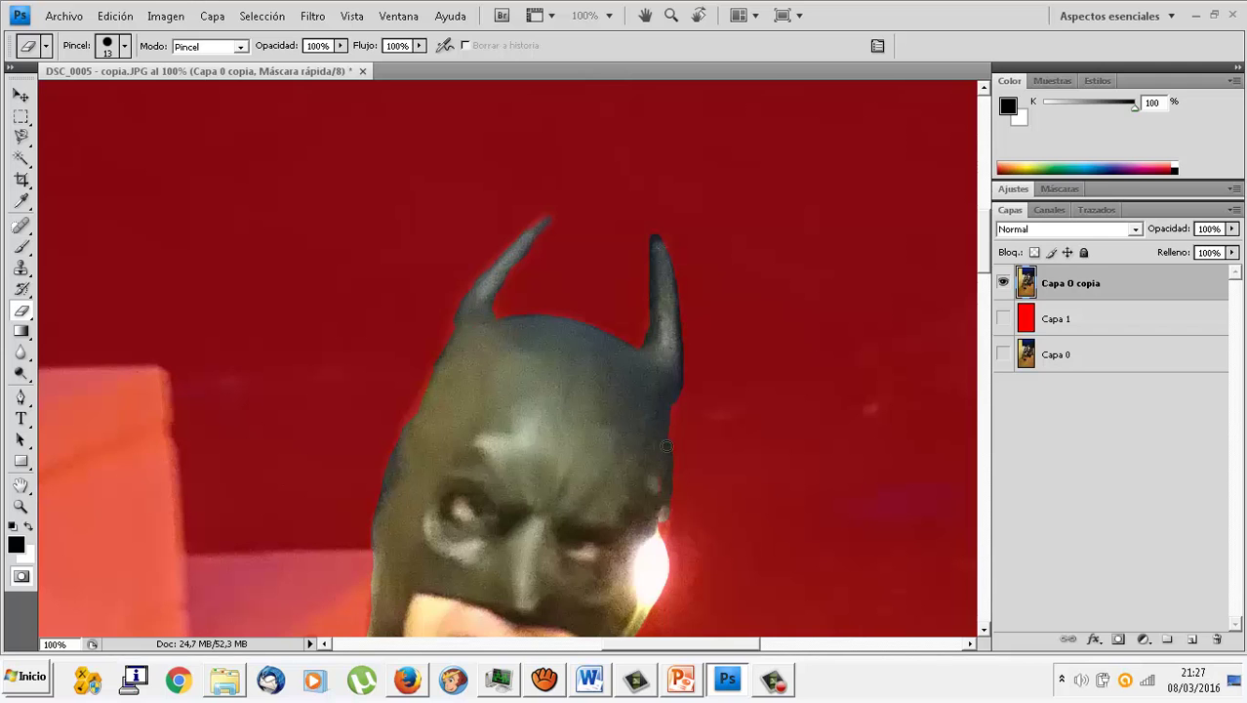
mouse_move(674, 400)
left_mouse_down()
mouse_move(673, 376)
mouse_move(674, 439)
left_mouse_up()
Step: Paint the quick mask over the bright highlight along the right edge of Batman's head
scroll(608, 496, "down", 1)
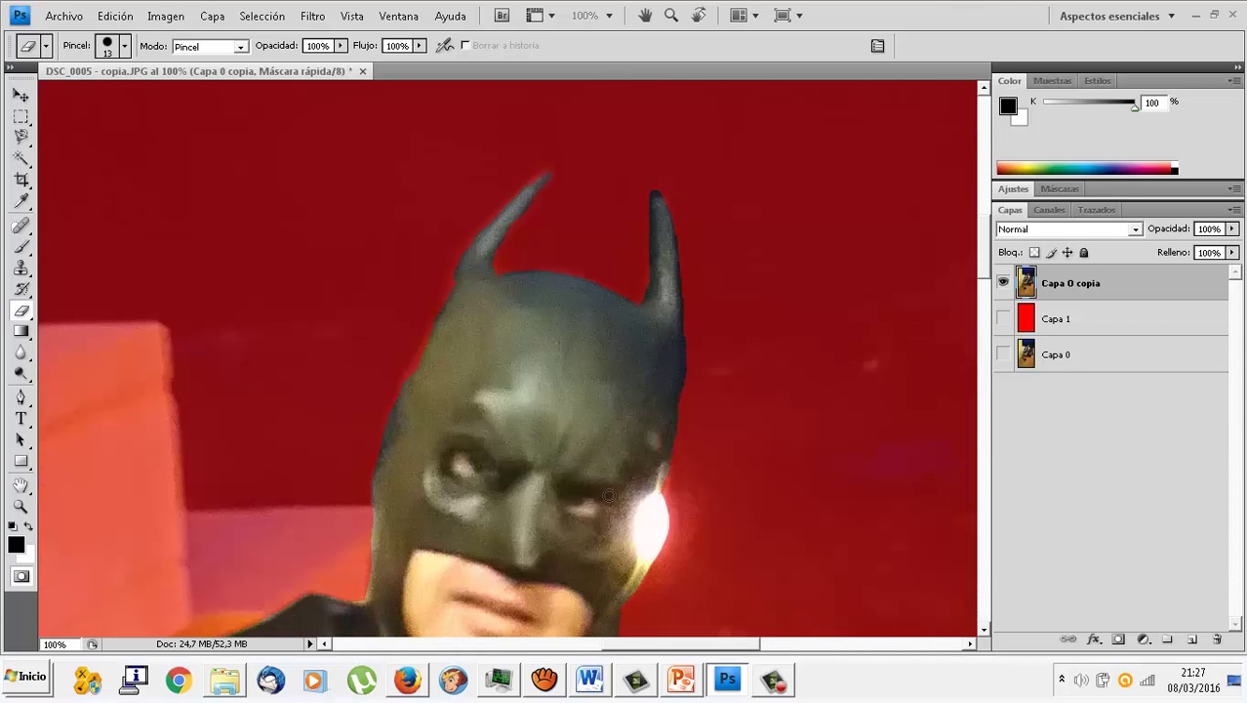
scroll(608, 496, "down", 3)
scroll(608, 495, "down", 5)
scroll(608, 496, "down", 5)
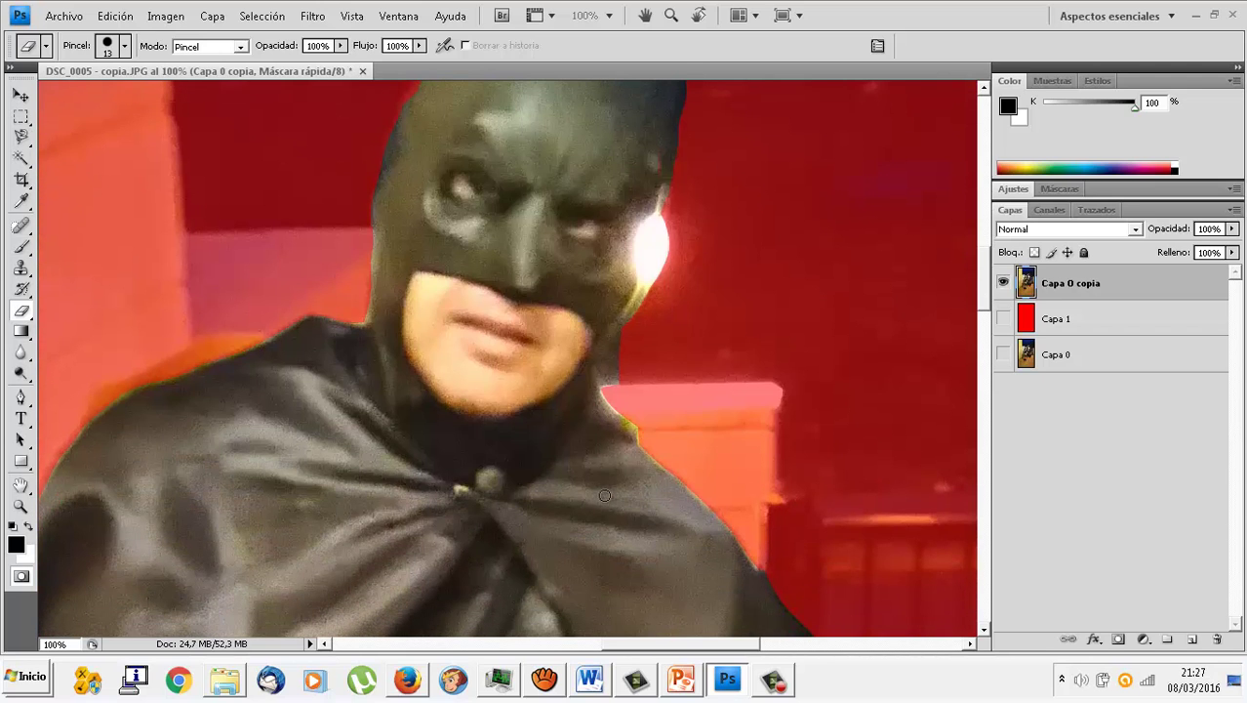
left_click(21, 246)
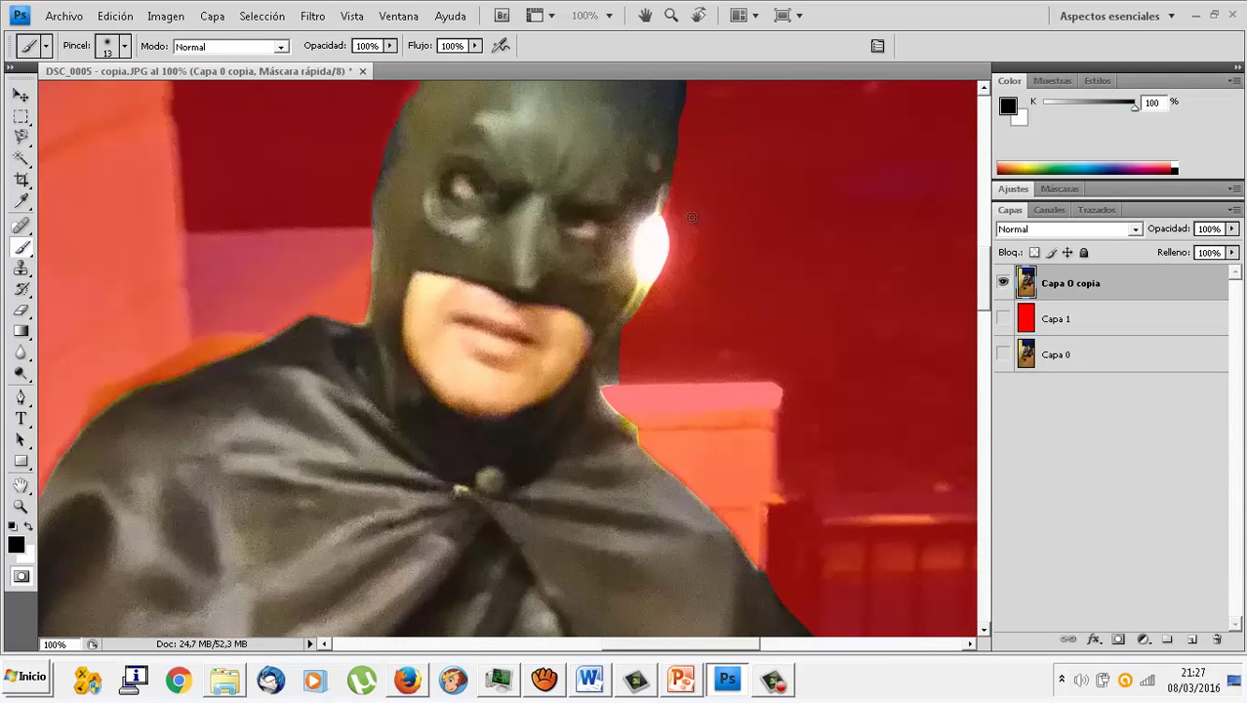
mouse_move(674, 213)
left_mouse_down()
mouse_move(660, 287)
mouse_move(663, 215)
mouse_move(666, 238)
left_mouse_up()
left_click_drag(655, 283, 663, 244)
left_click_drag(640, 298, 663, 216)
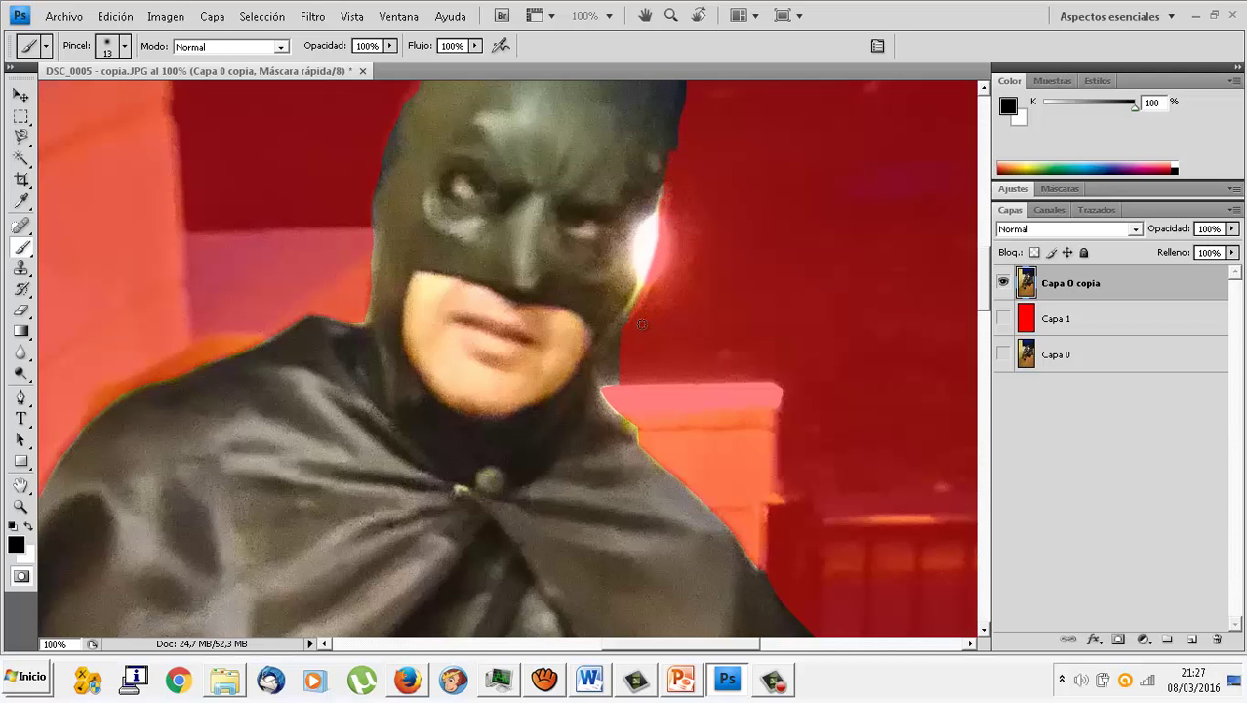
Step: Paint the mask over the background along the cape's right edge
scroll(641, 324, "down", 1)
scroll(633, 324, "down", 1)
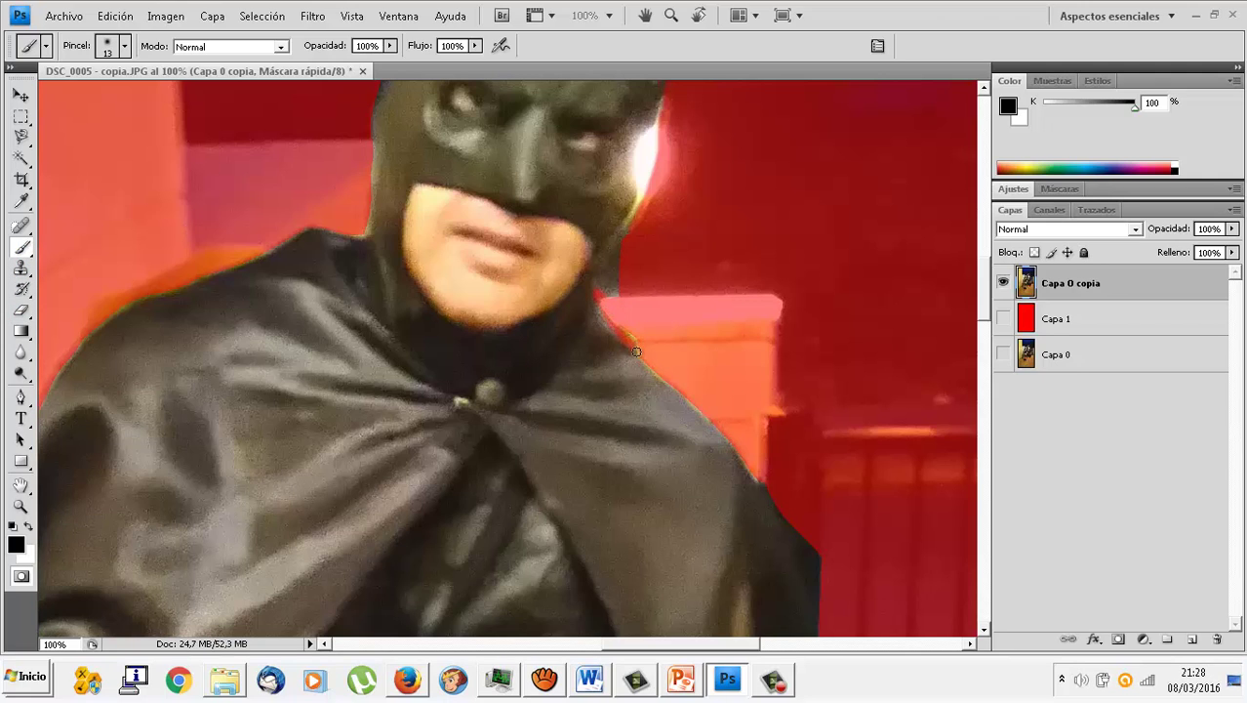
scroll(700, 398, "down", 1)
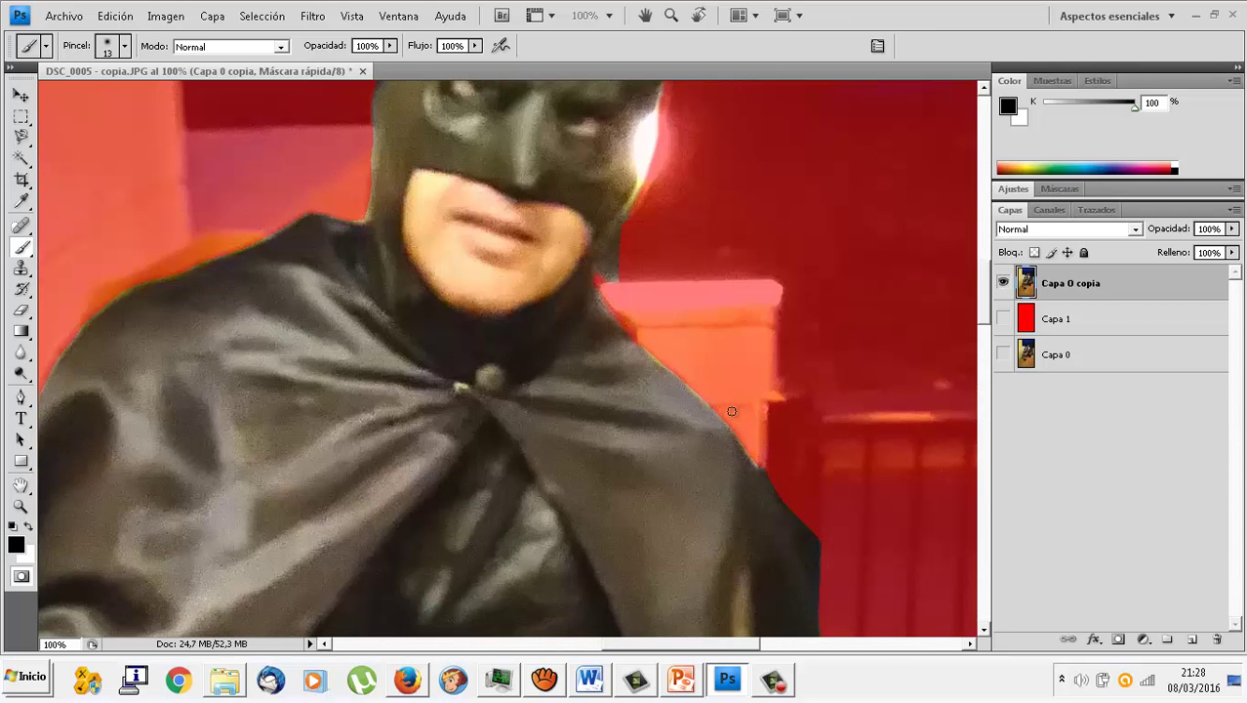
scroll(712, 400, "down", 2)
scroll(727, 402, "down", 2)
scroll(742, 405, "down", 2)
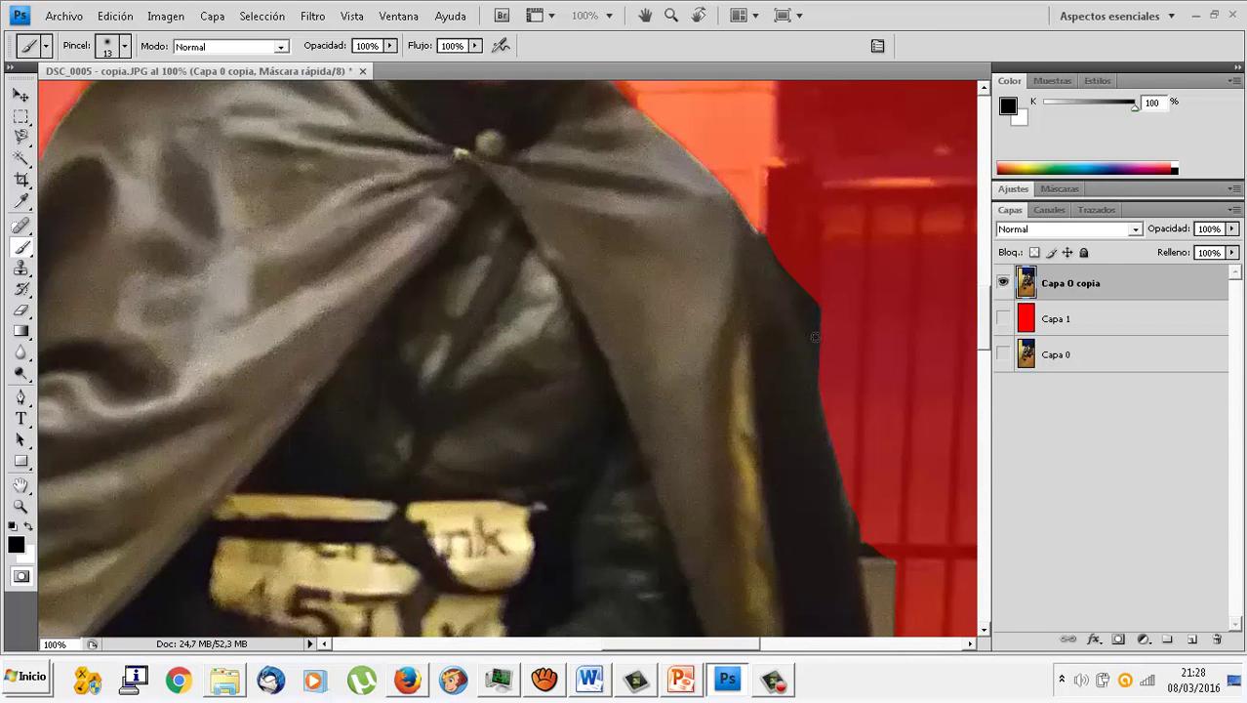
left_click_drag(821, 344, 802, 296)
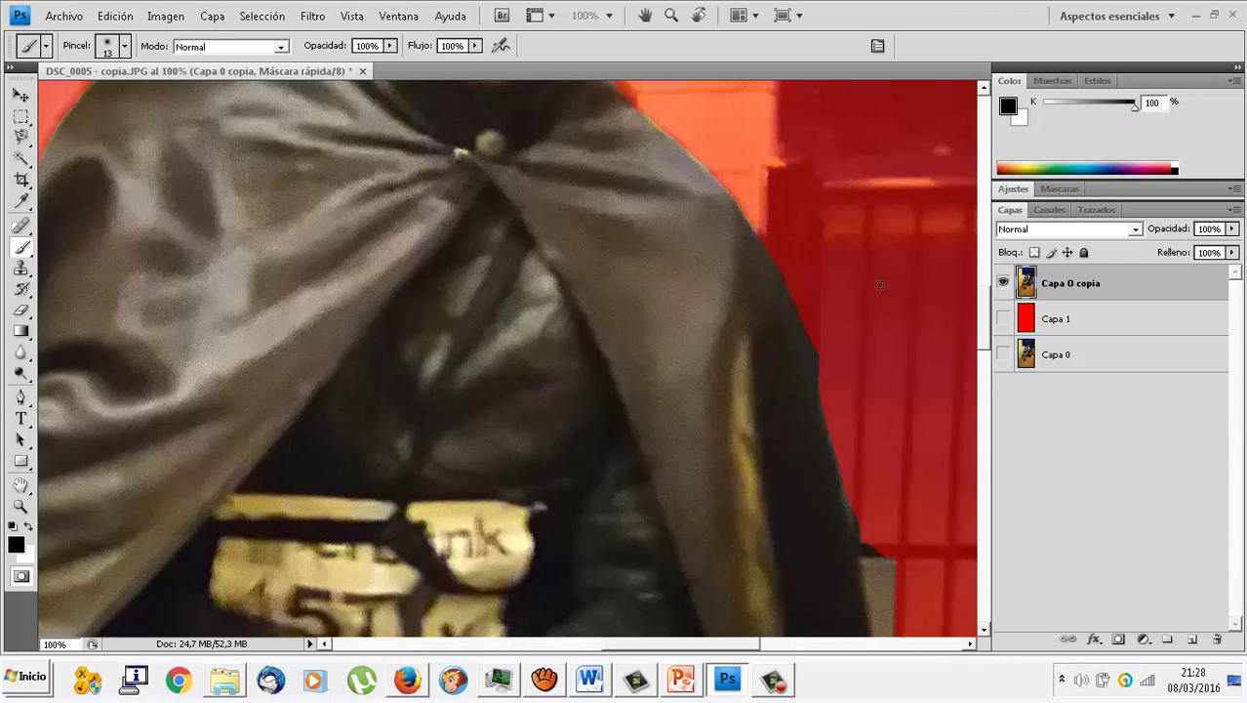
Step: Set the brush Master Diameter to 32 px and mask the light sliver along the coat edge
scroll(927, 323, "down", 3)
scroll(874, 332, "down", 2)
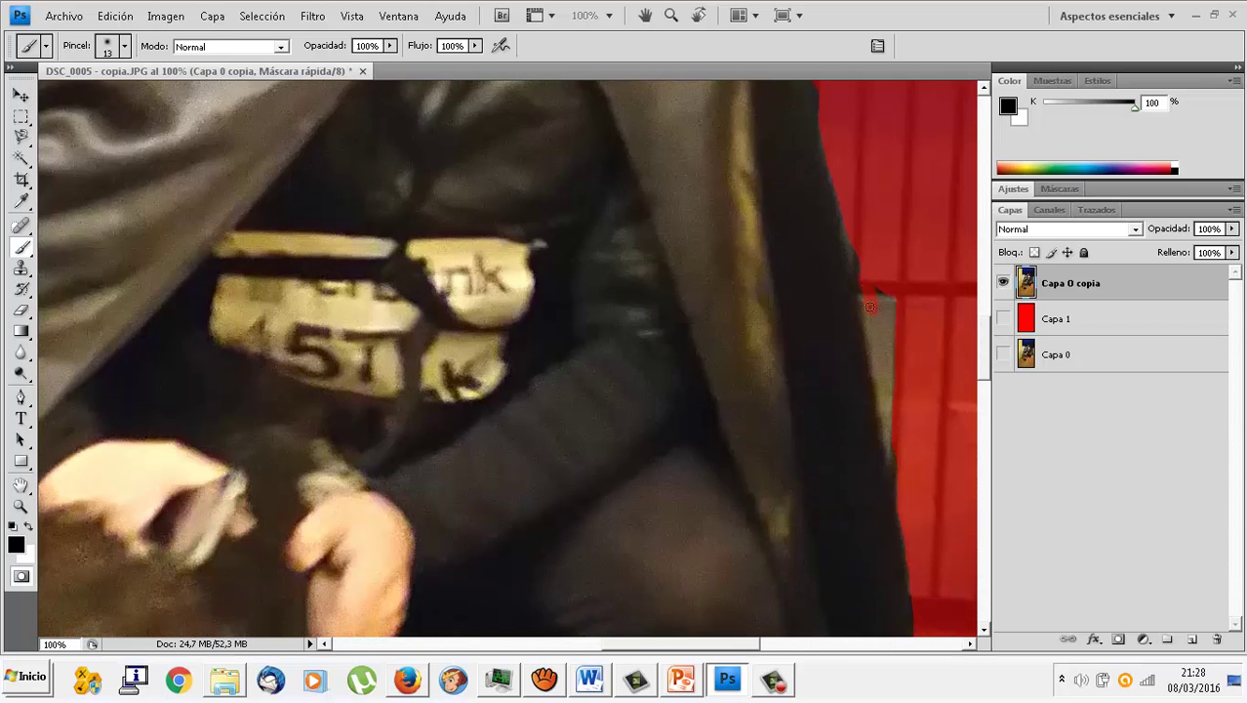
left_click(124, 46)
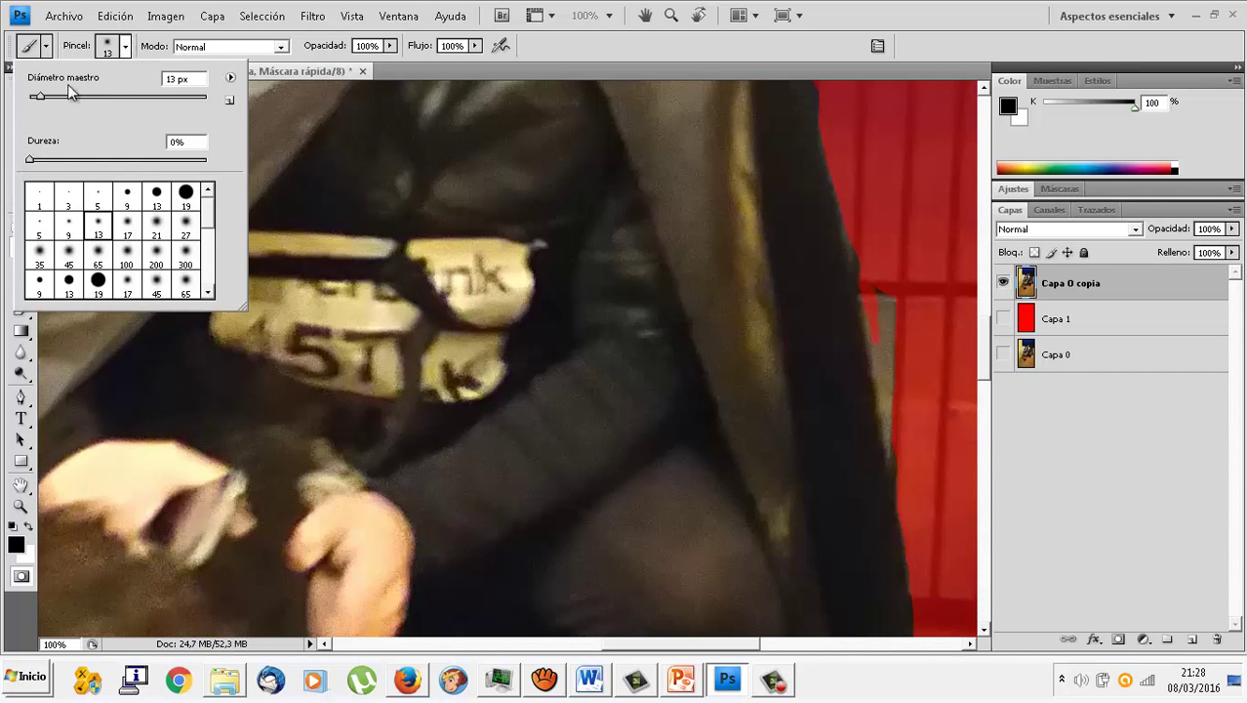
left_click_drag(43, 99, 58, 99)
left_click(890, 300)
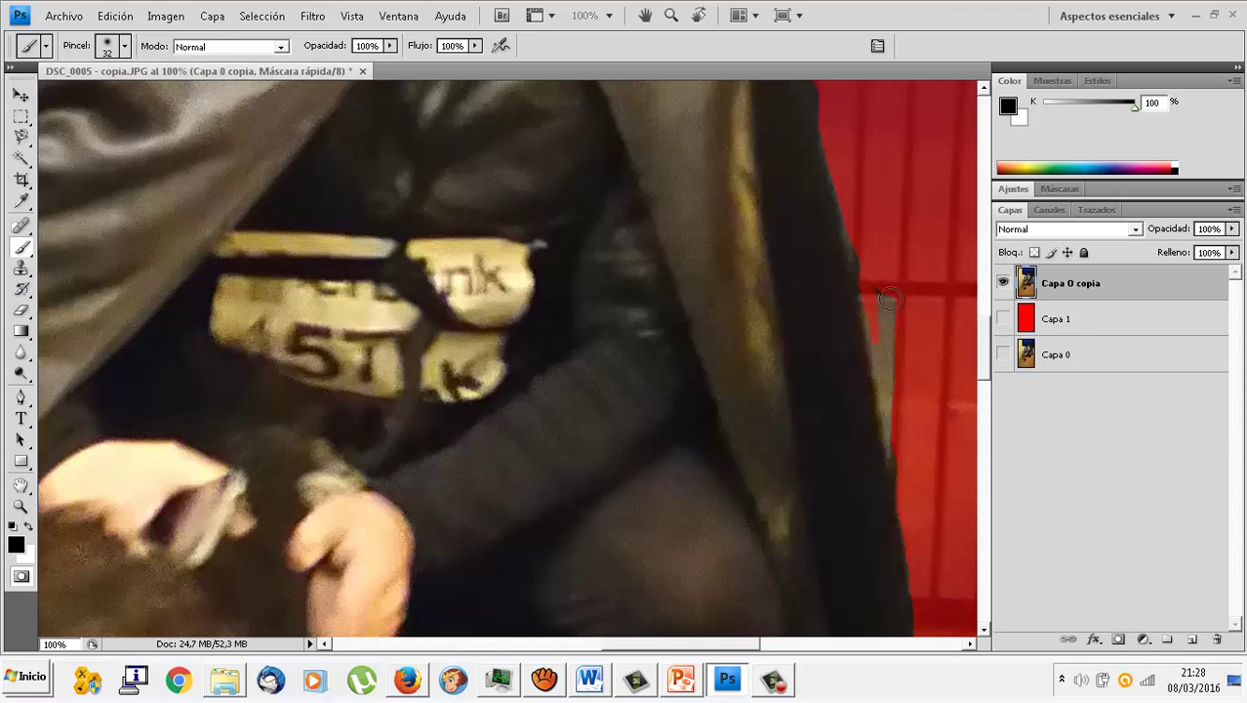
left_click_drag(881, 359, 885, 413)
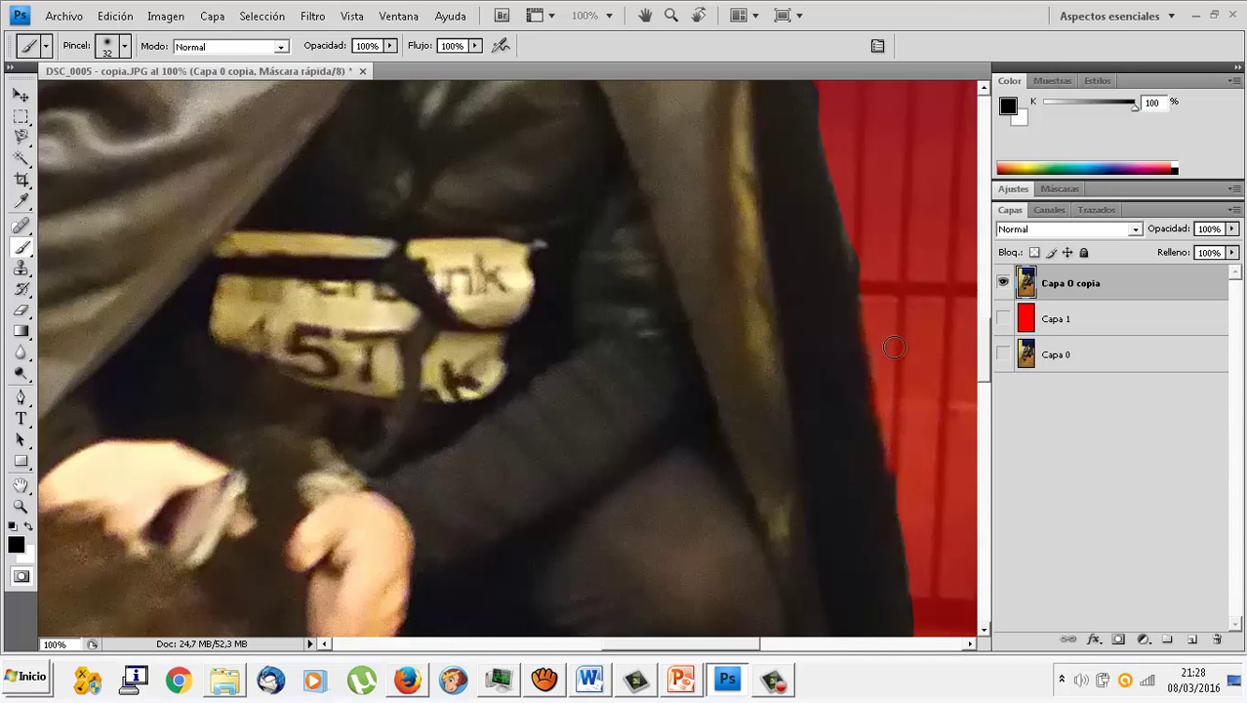
Step: Mask the stray area beside the coat's lower edge and erase the mask from the pale region there
scroll(895, 347, "down", 3)
scroll(882, 336, "down", 2)
scroll(882, 336, "down", 1)
scroll(884, 342, "down", 2)
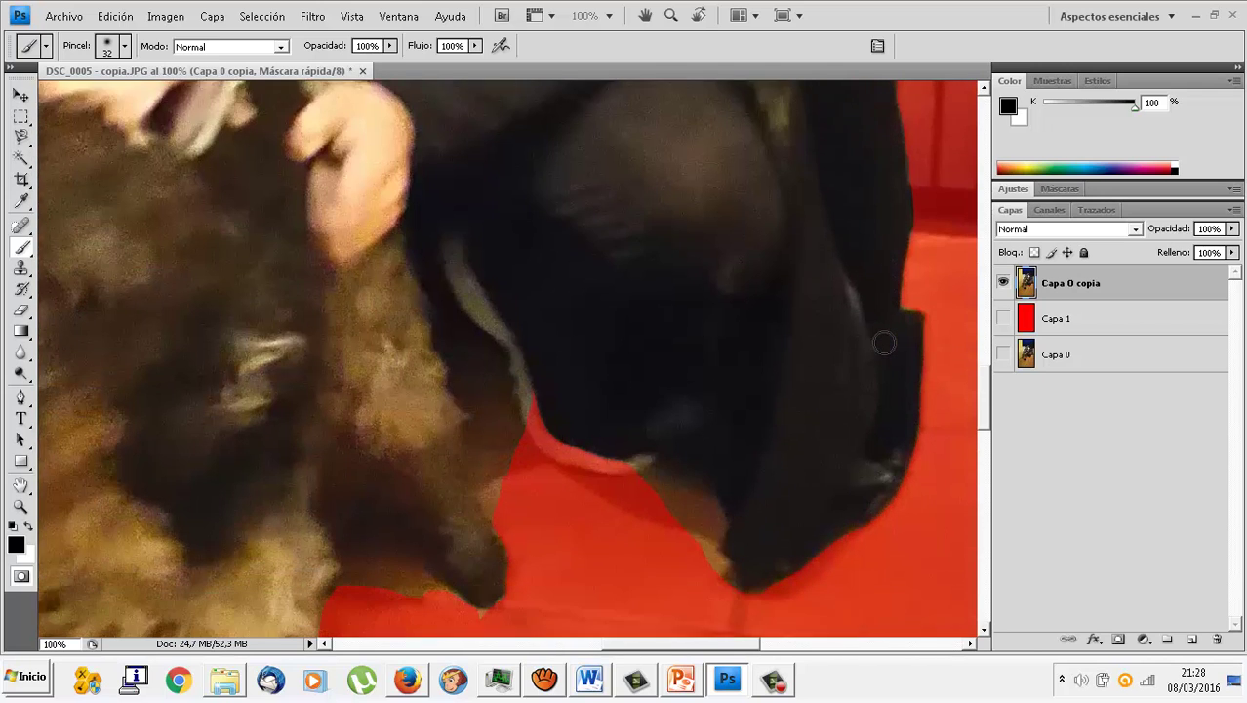
scroll(883, 341, "down", 2)
scroll(882, 344, "down", 2)
scroll(880, 348, "up", 1)
scroll(877, 352, "up", 1)
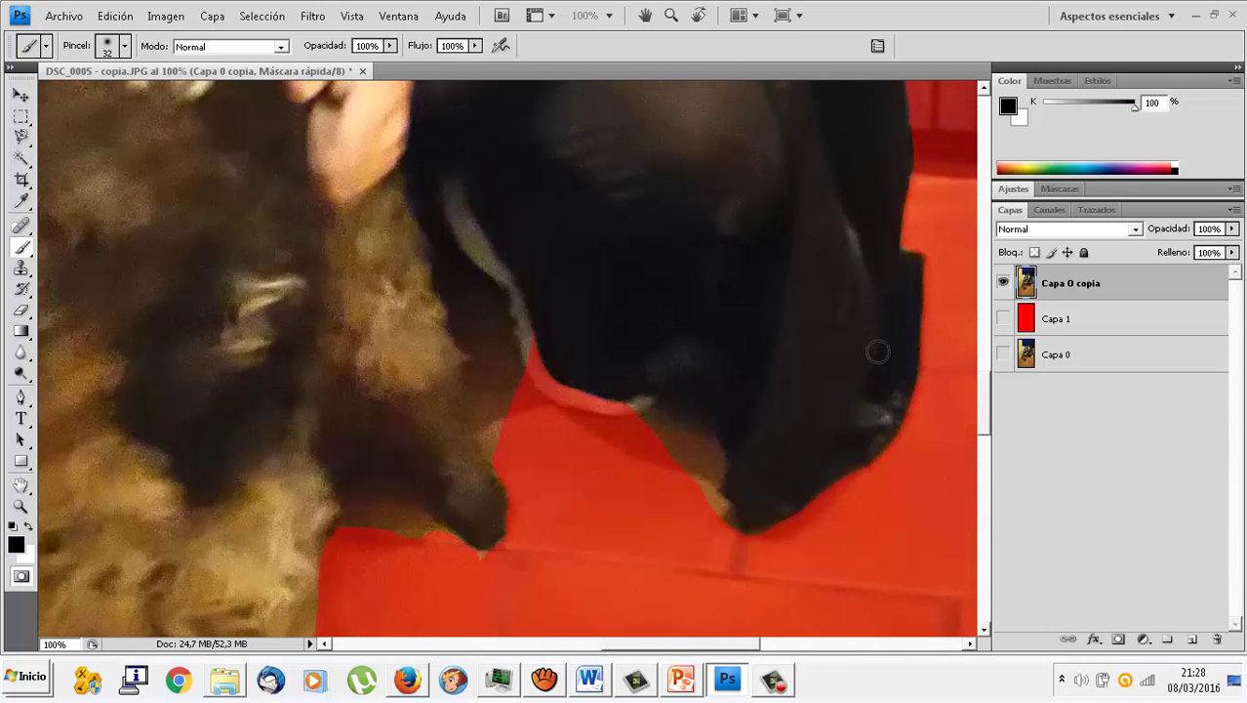
left_click_drag(681, 444, 661, 417)
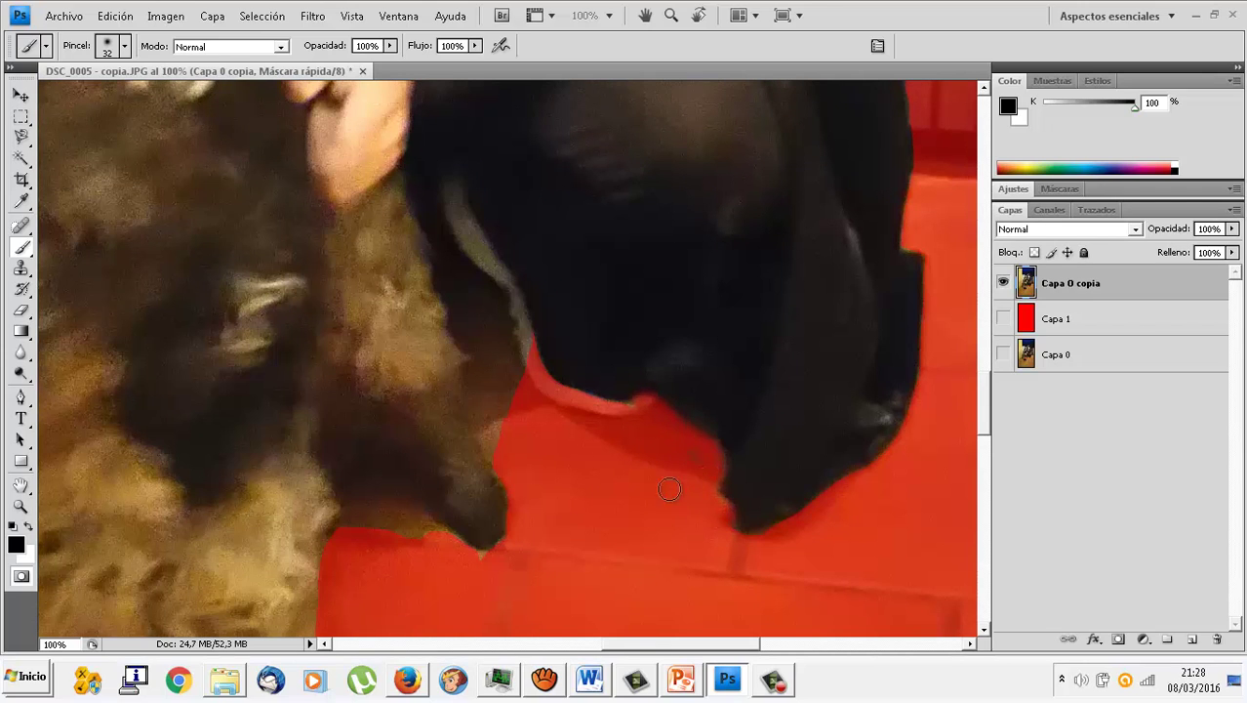
left_click(21, 311)
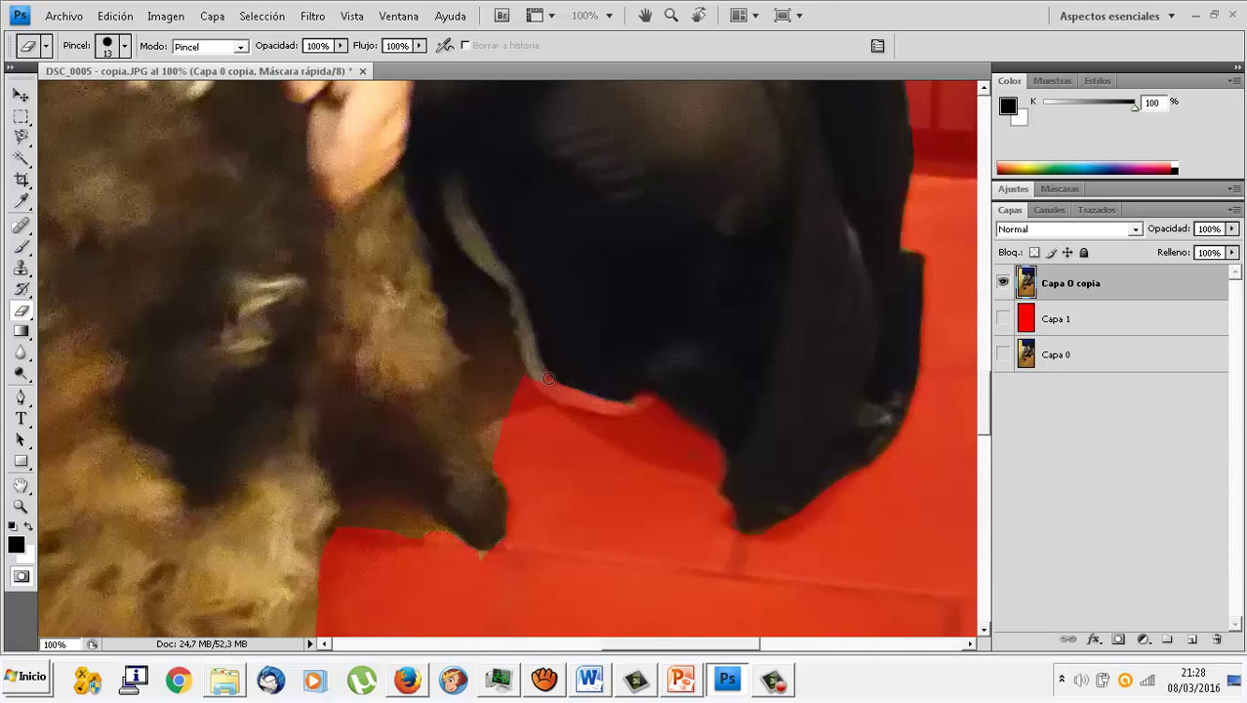
mouse_move(573, 406)
left_mouse_down()
mouse_move(625, 411)
mouse_move(548, 396)
left_mouse_up()
Step: Paint the mask along the grey cord gap and the fur edge near the dog's paw
left_click(22, 245)
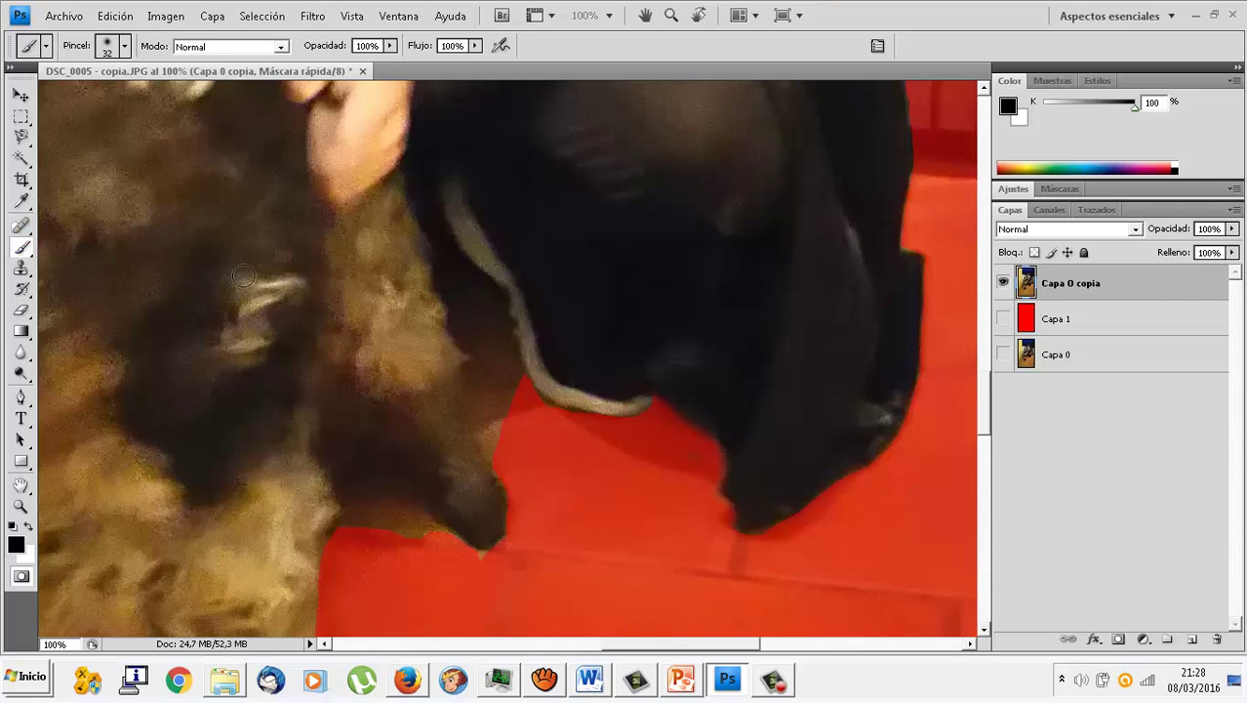
mouse_move(437, 281)
left_mouse_down()
mouse_move(436, 232)
mouse_move(488, 293)
mouse_move(439, 231)
mouse_move(493, 315)
mouse_move(467, 341)
mouse_move(486, 410)
mouse_move(486, 332)
mouse_move(510, 390)
left_mouse_up()
left_click_drag(502, 314, 487, 292)
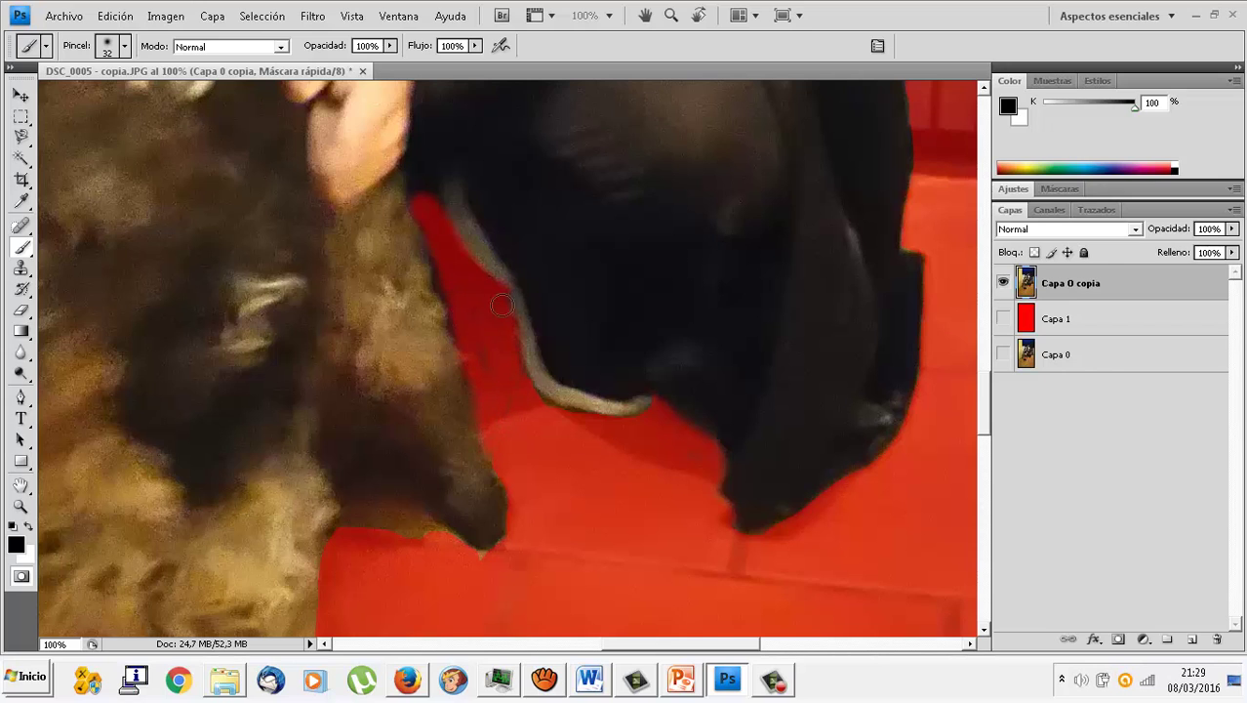
mouse_move(436, 485)
left_mouse_down()
mouse_move(361, 517)
mouse_move(370, 466)
mouse_move(381, 459)
mouse_move(417, 527)
left_mouse_up()
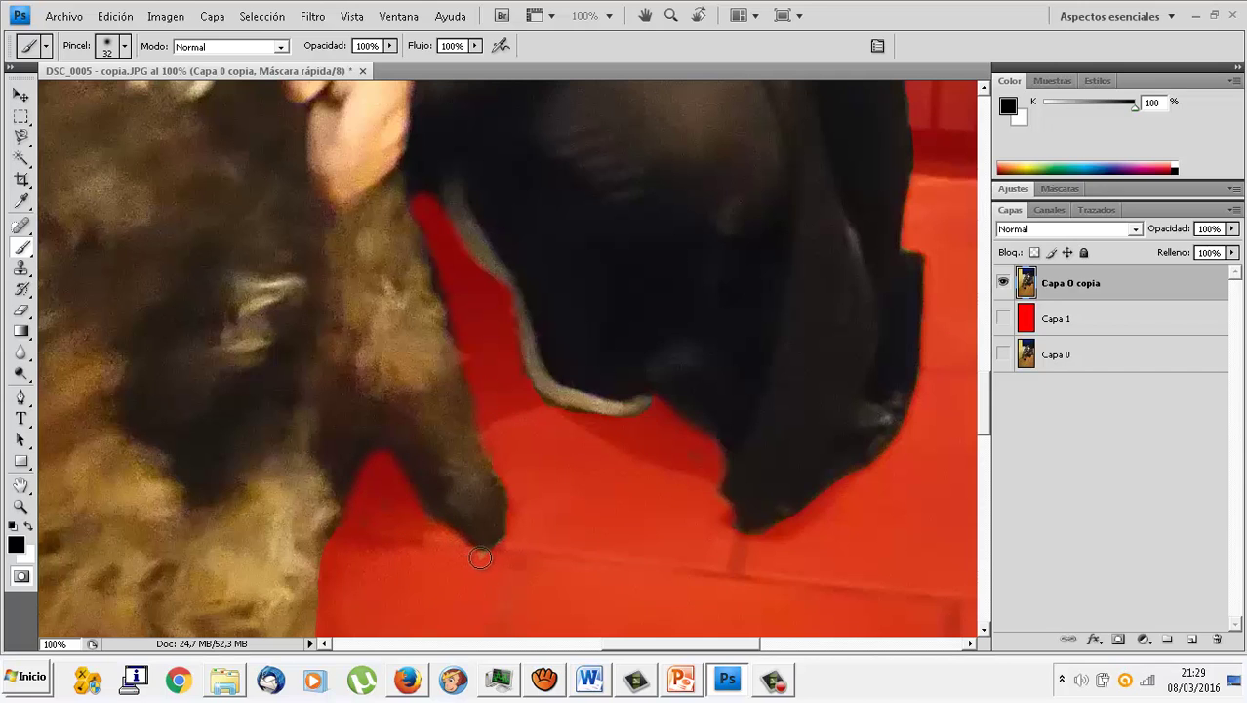
Step: Paint the mask over the tan fringe and dark fur along the dog's left edge
scroll(420, 527, "down", 2)
scroll(420, 527, "down", 3)
scroll(420, 527, "down", 3)
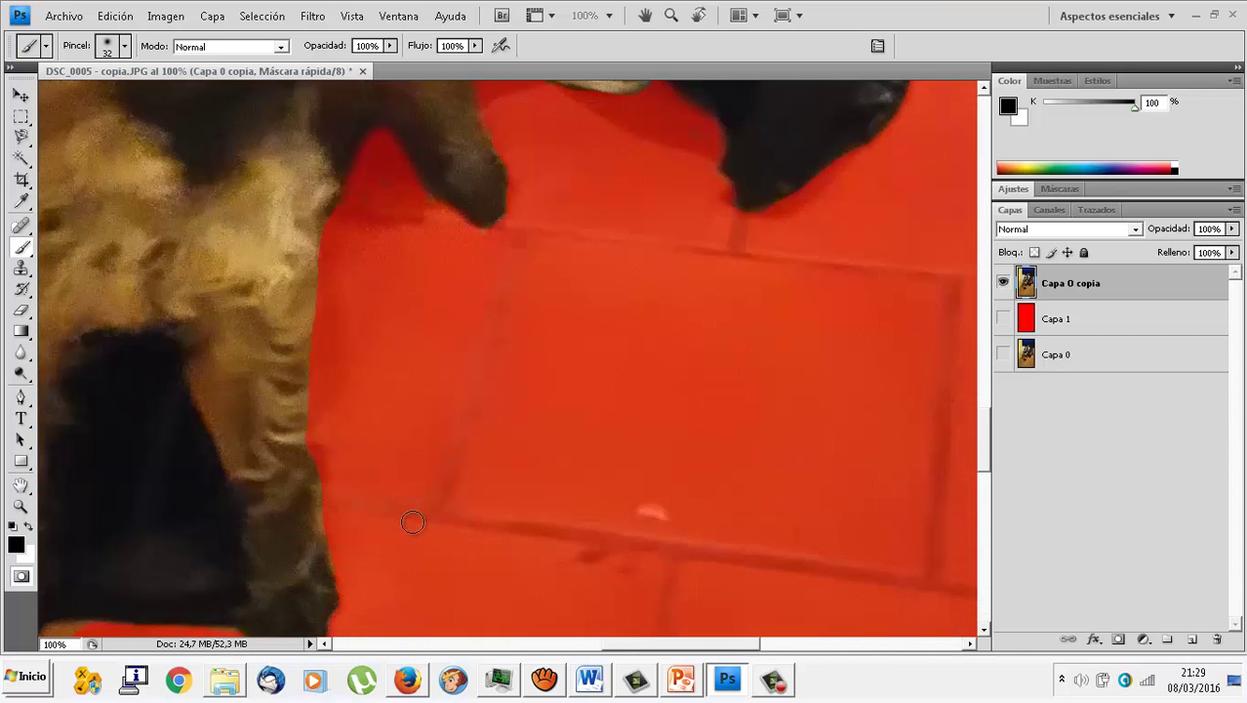
scroll(419, 527, "down", 1)
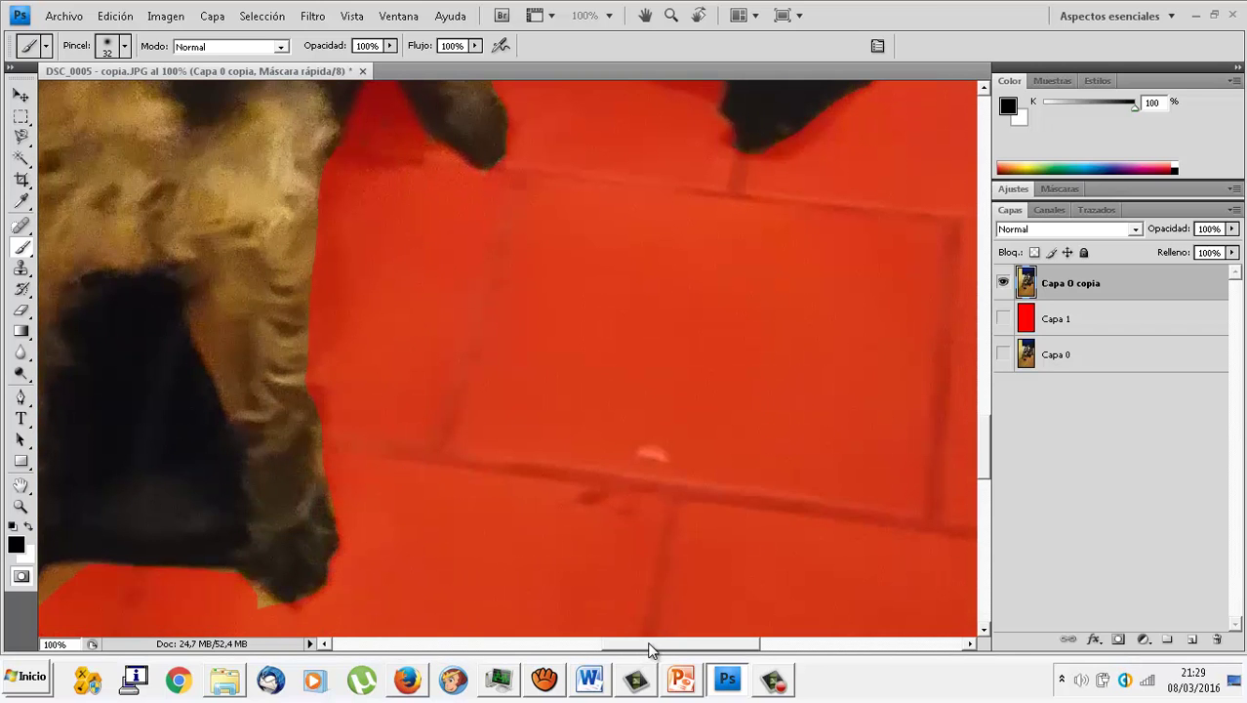
mouse_move(632, 645)
left_mouse_down()
mouse_move(574, 646)
mouse_move(568, 584)
mouse_move(395, 559)
mouse_move(348, 612)
mouse_move(251, 558)
left_mouse_up()
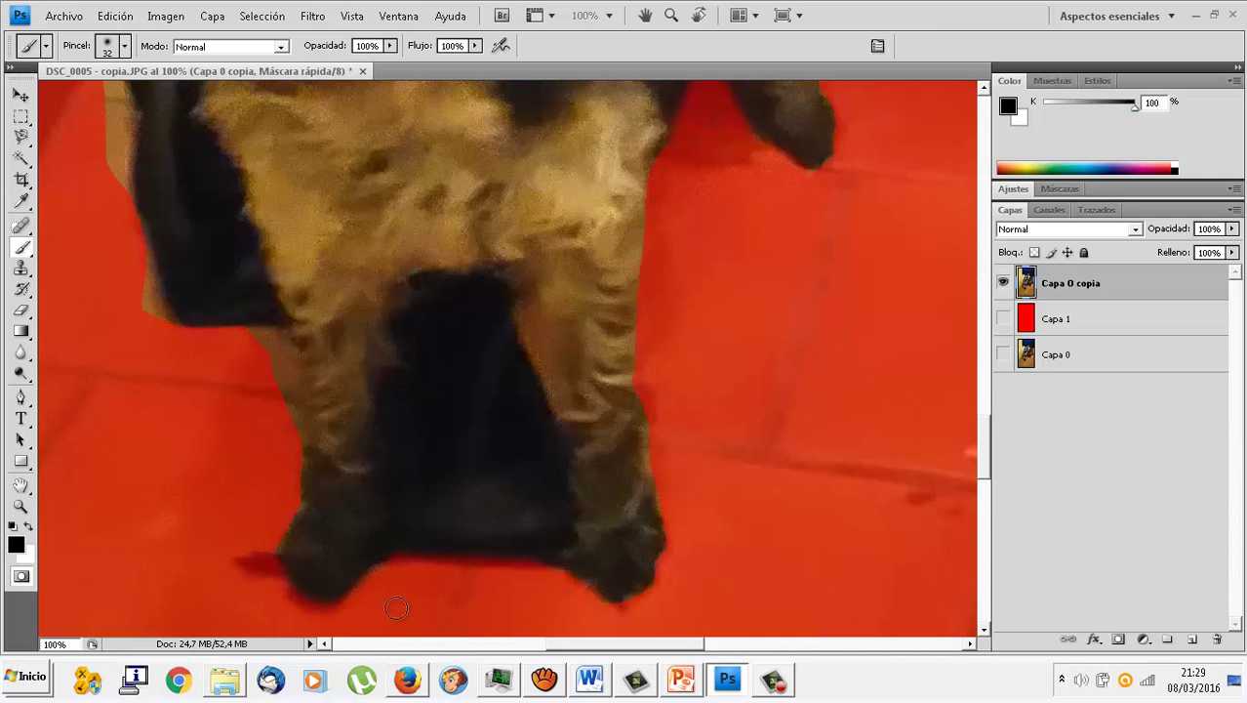
scroll(376, 581, "up", 3)
scroll(376, 582, "up", 3)
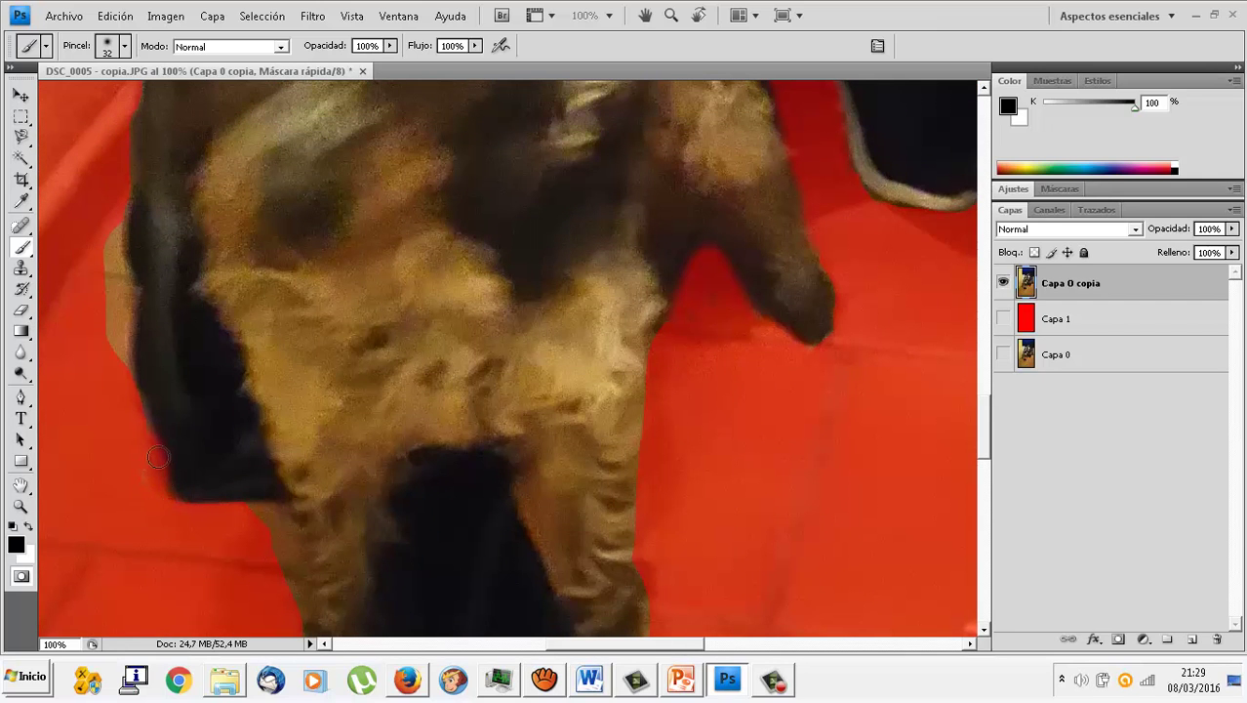
mouse_move(158, 457)
left_mouse_down()
mouse_move(117, 371)
mouse_move(118, 244)
mouse_move(105, 255)
left_mouse_up()
left_click_drag(127, 317, 111, 318)
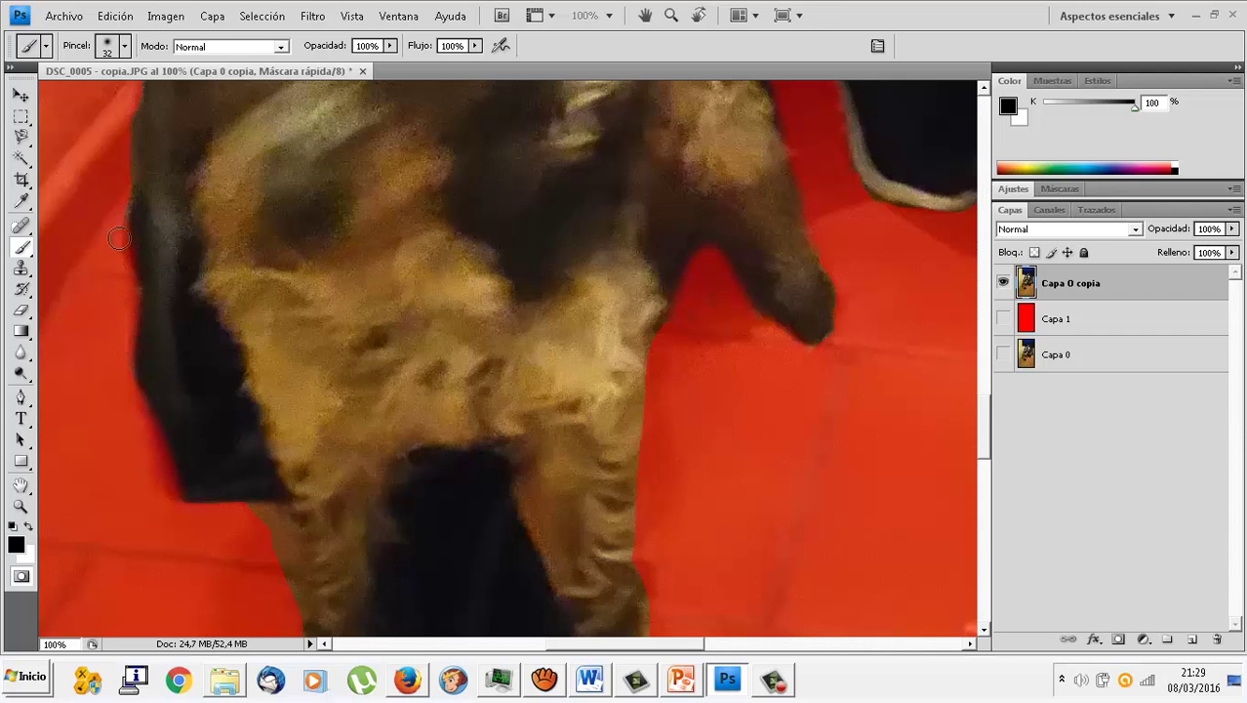
Step: Scroll up along the left edge of Batman's cape to his shoulder
scroll(122, 234, "up", 2)
scroll(127, 264, "up", 2)
scroll(134, 303, "up", 2)
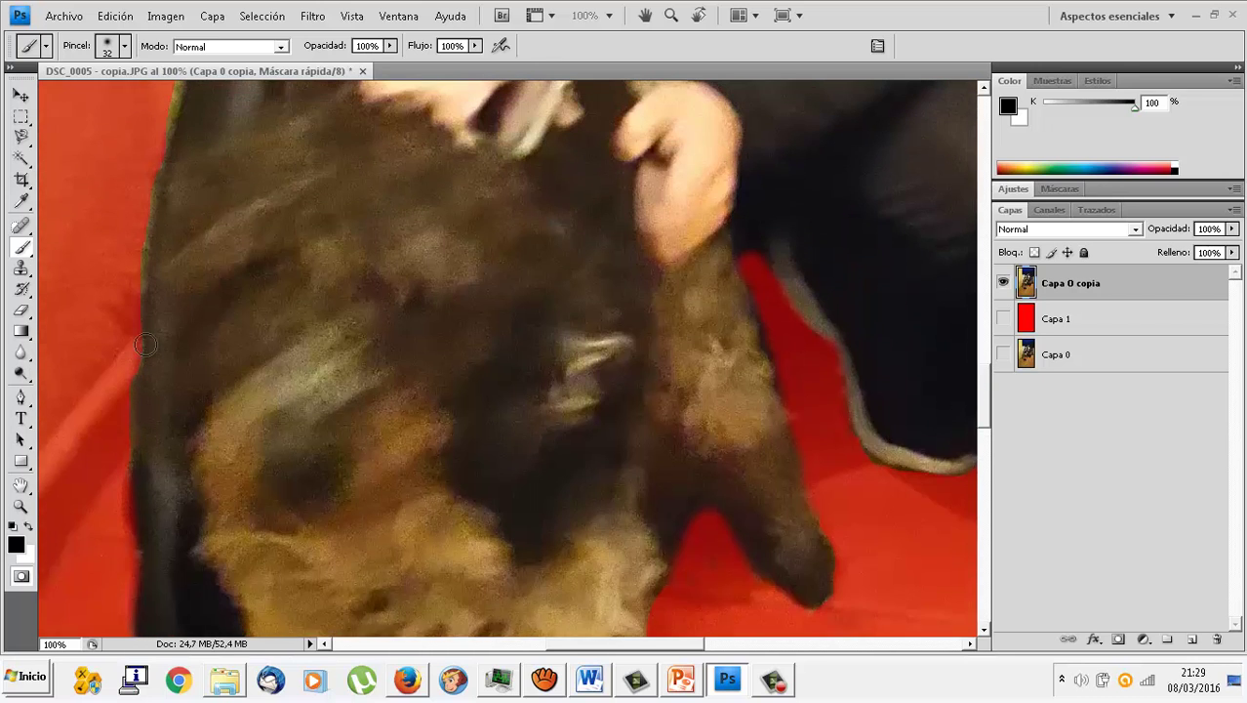
scroll(142, 337, "up", 2)
scroll(145, 344, "up", 1)
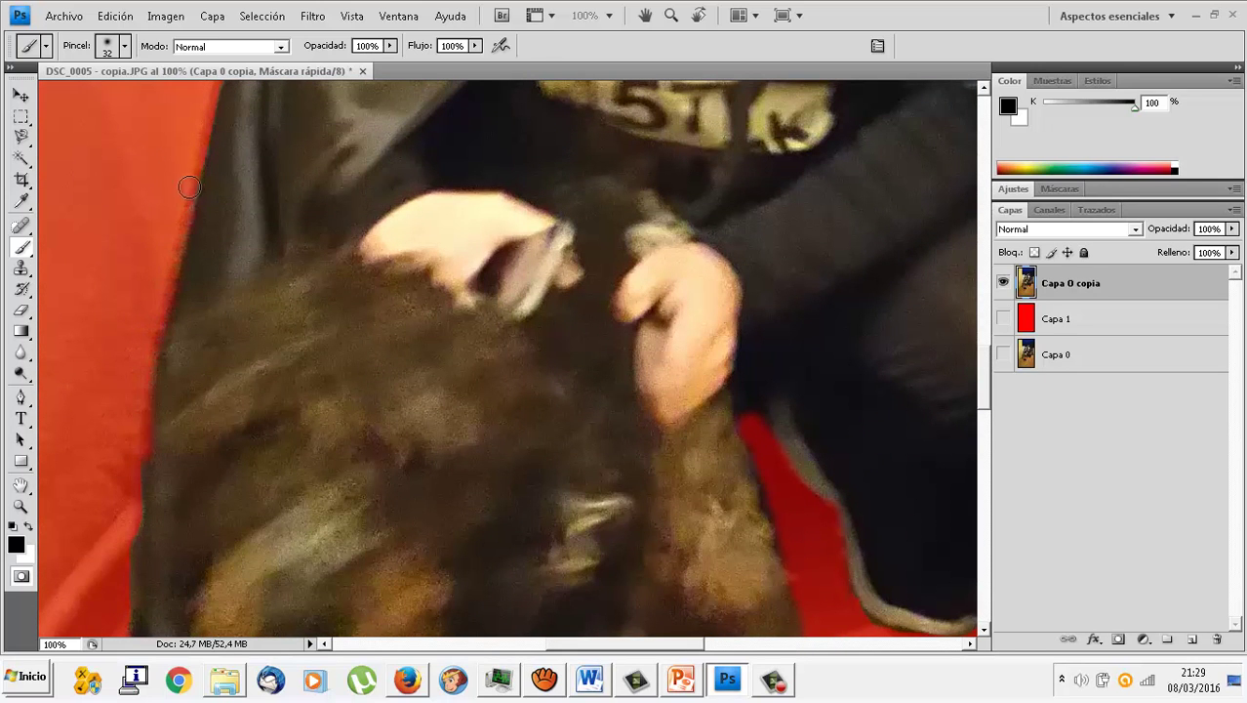
scroll(212, 426, "up", 1)
scroll(214, 419, "up", 2)
scroll(219, 405, "up", 1)
scroll(226, 391, "up", 1)
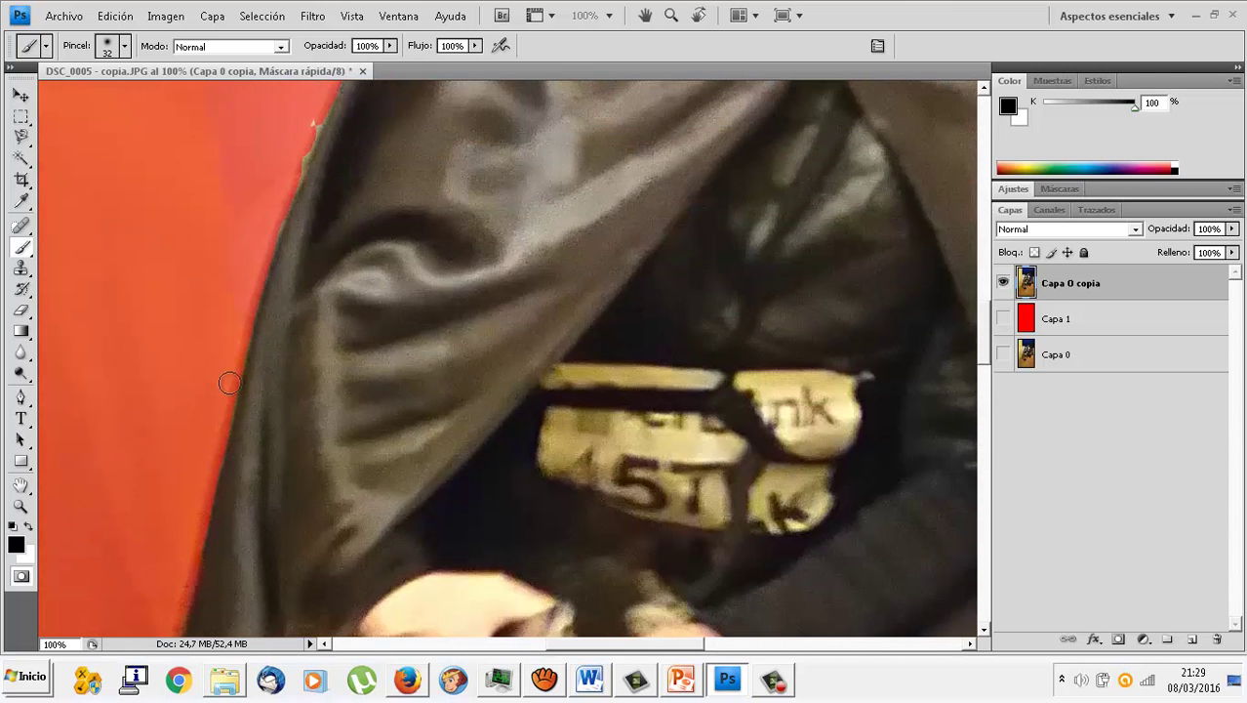
scroll(239, 292, "up", 3)
scroll(247, 258, "up", 1)
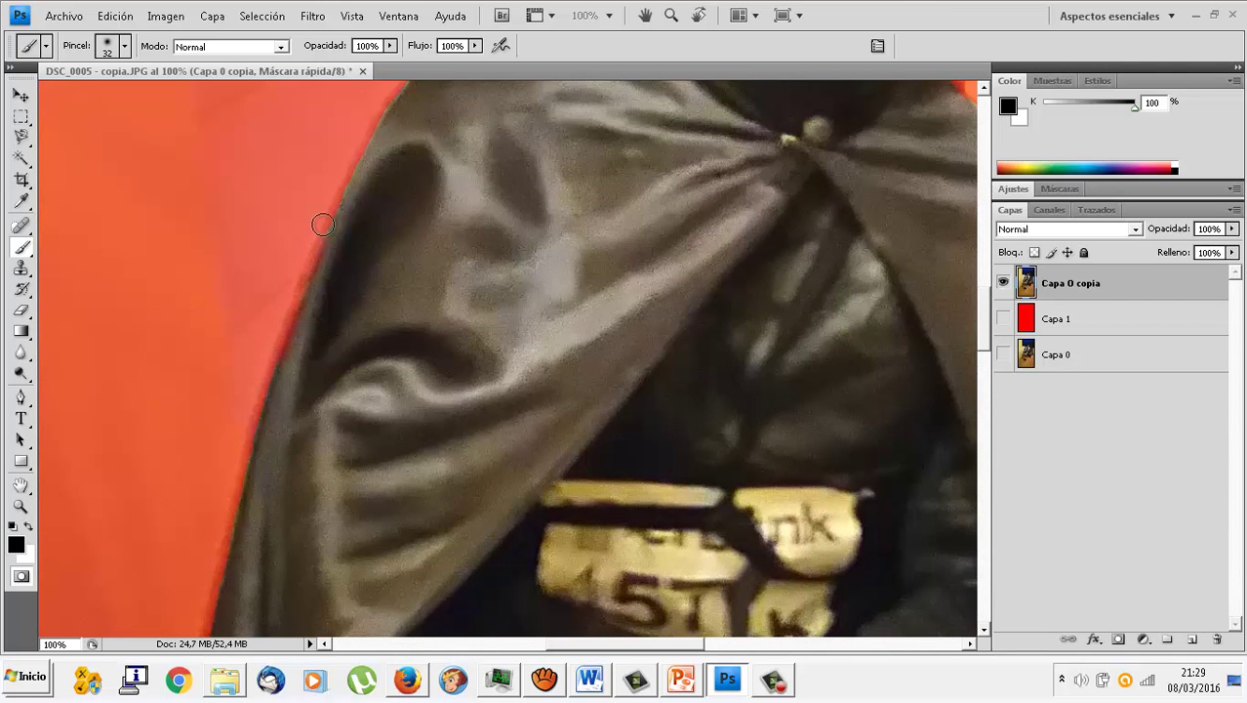
scroll(342, 219, "up", 1)
scroll(390, 195, "up", 2)
scroll(424, 174, "up", 1)
scroll(444, 172, "up", 1)
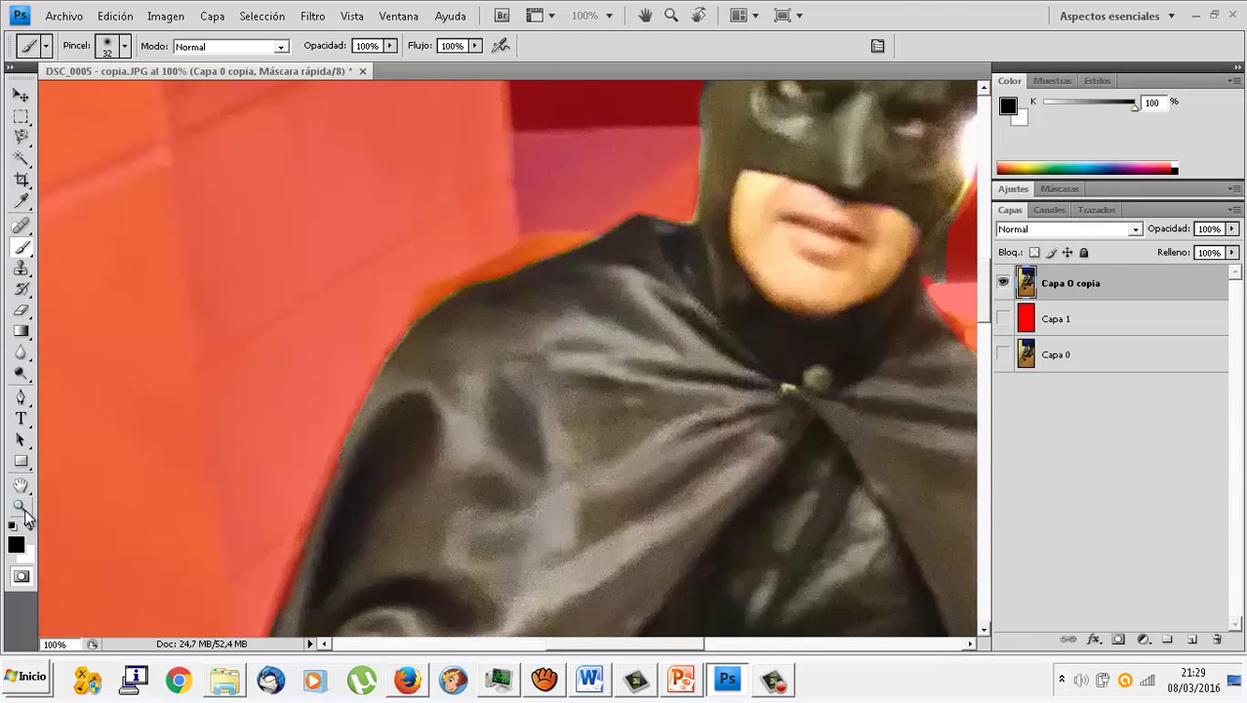
Step: Zoom out to 16.67% and leave Quick Mask mode to get the Batman-and-dog selection
left_click(20, 506)
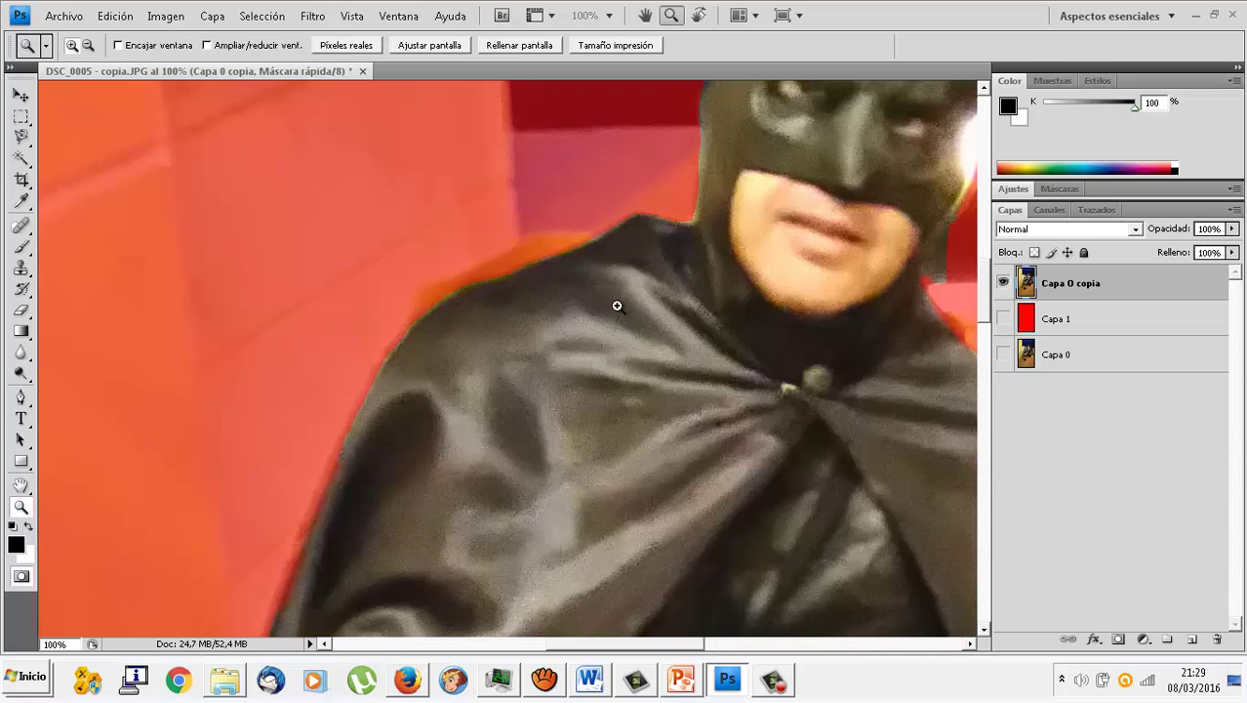
left_click(678, 302, "alt")
left_click(719, 308, "alt")
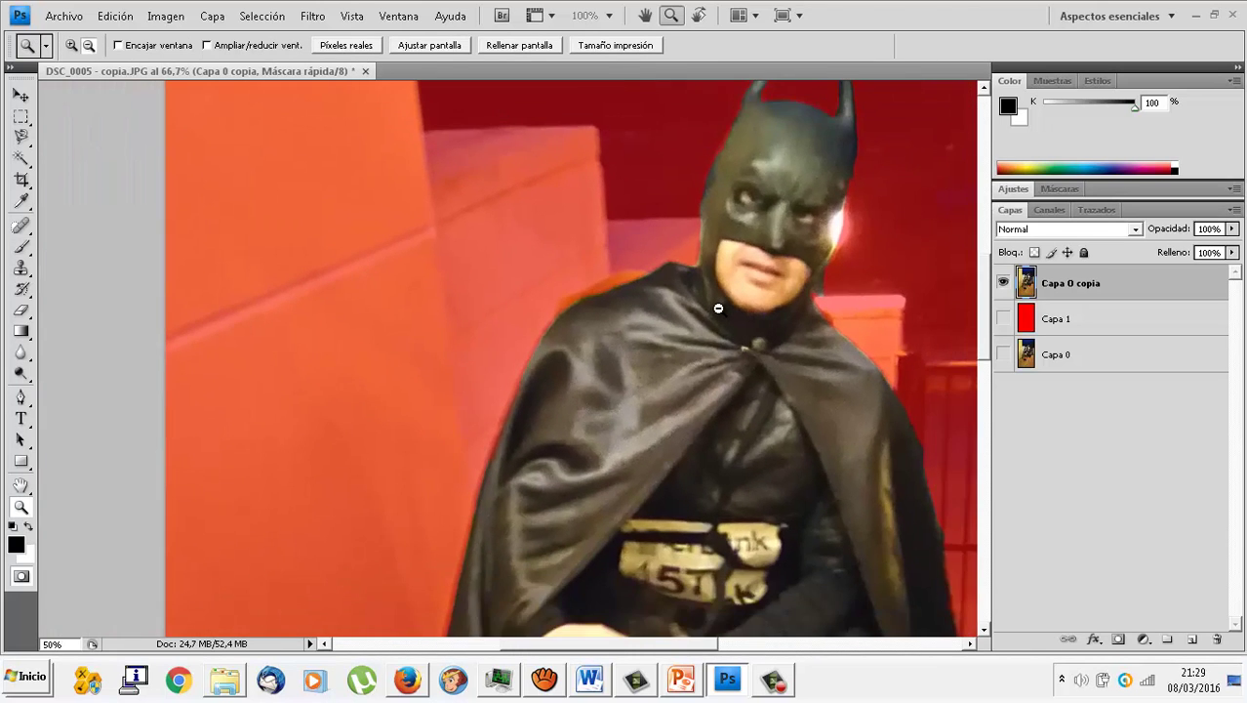
left_click(727, 341, "alt")
left_click(702, 381, "alt")
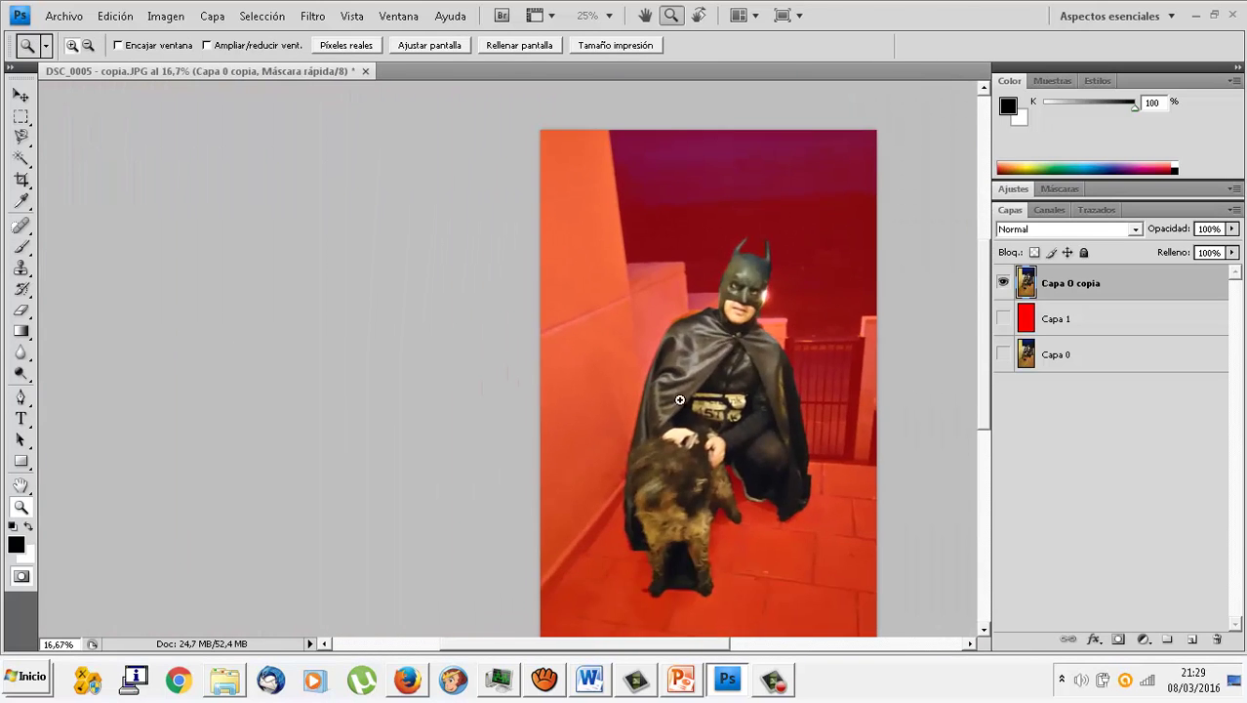
left_click(20, 578)
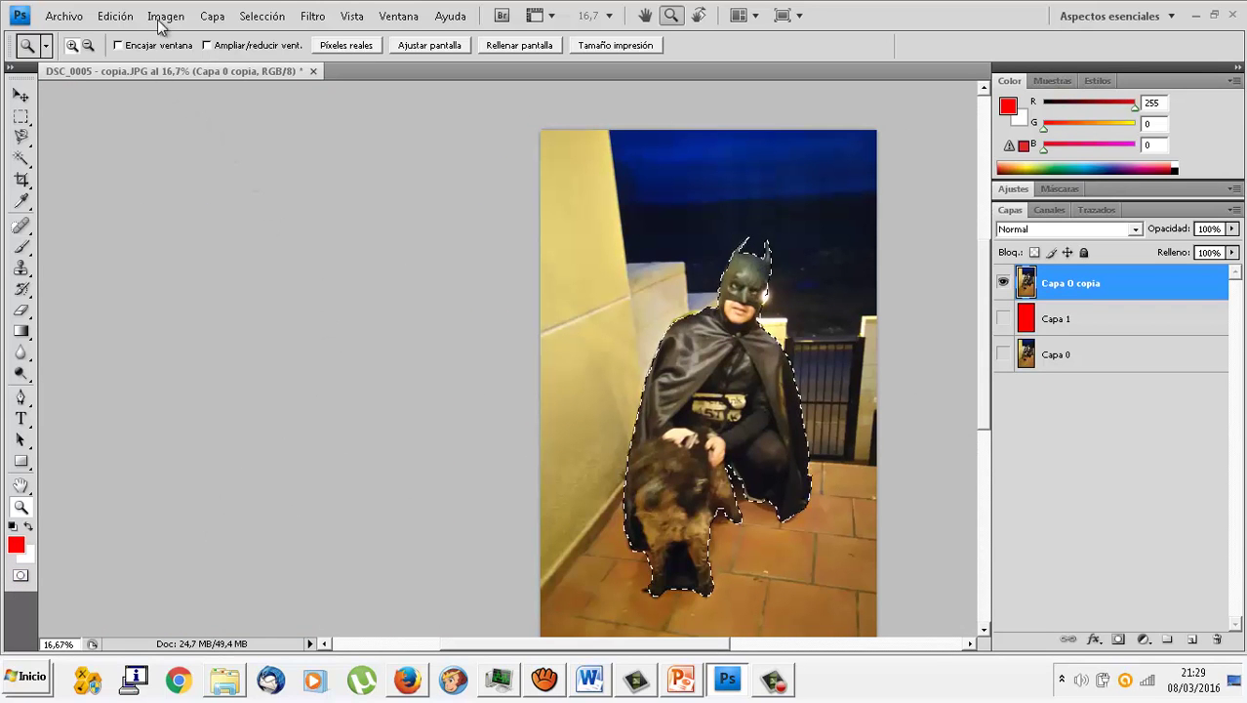
Step: Copy the selected Batman and dog and paste them as the new layer Capa 2
left_click(115, 17)
left_click(187, 144)
left_click(113, 17)
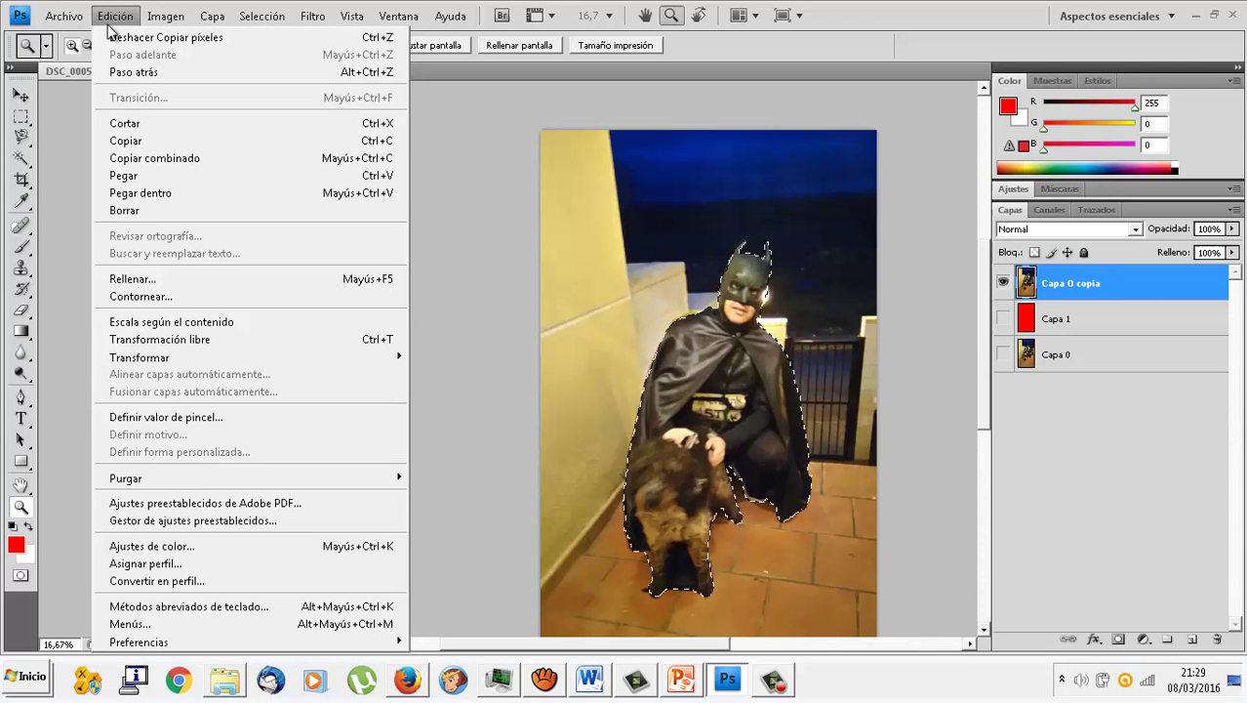
left_click(146, 176)
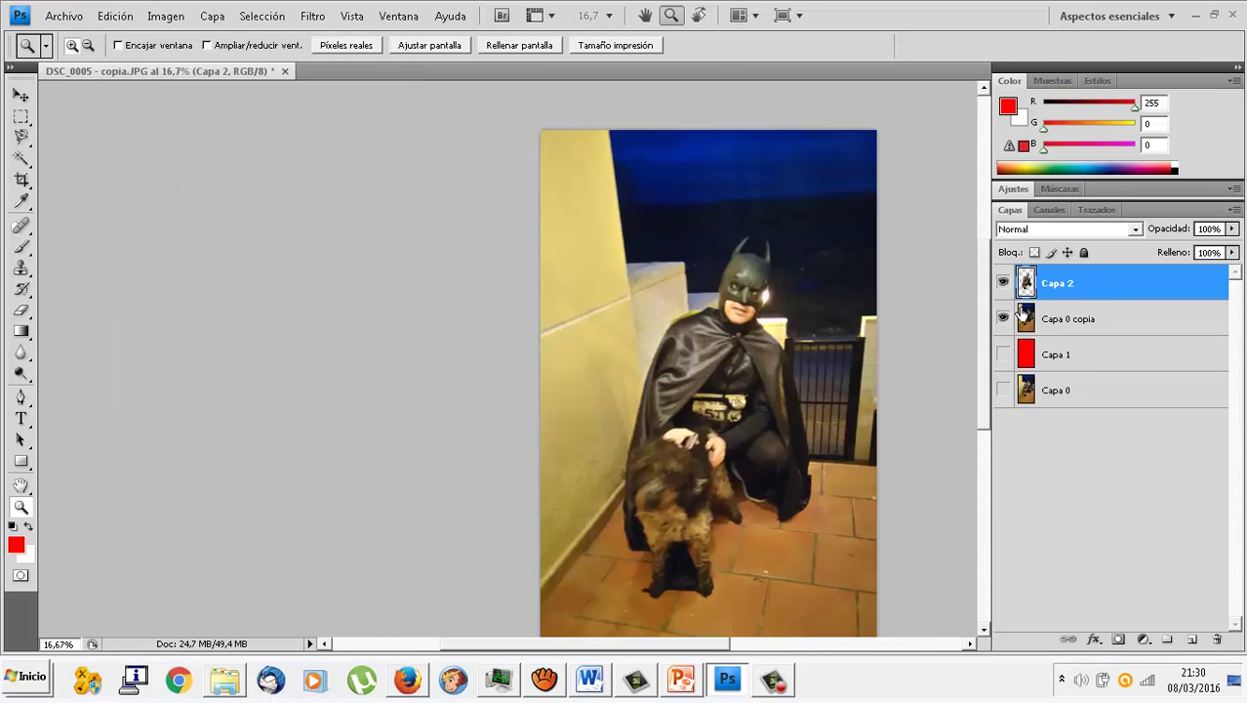
Step: Hide Capa 0 copia and show the red Capa 1 behind the cut-out
left_click(1004, 318)
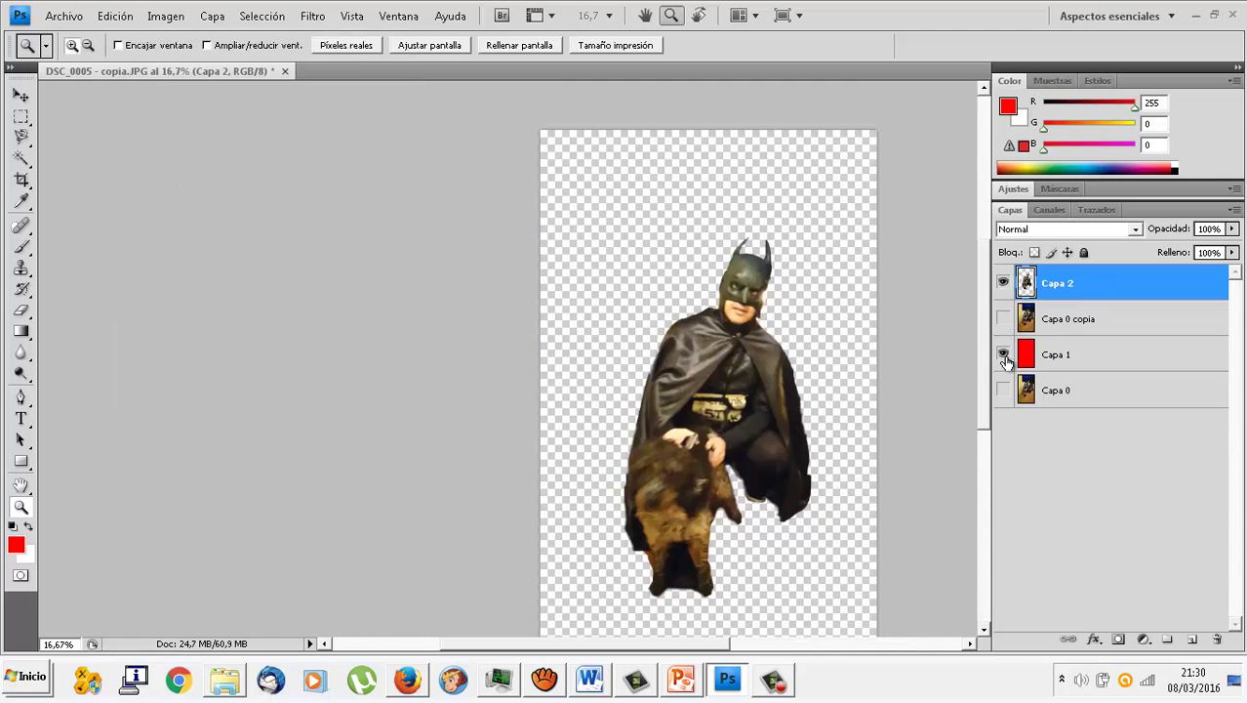
left_click(1003, 354)
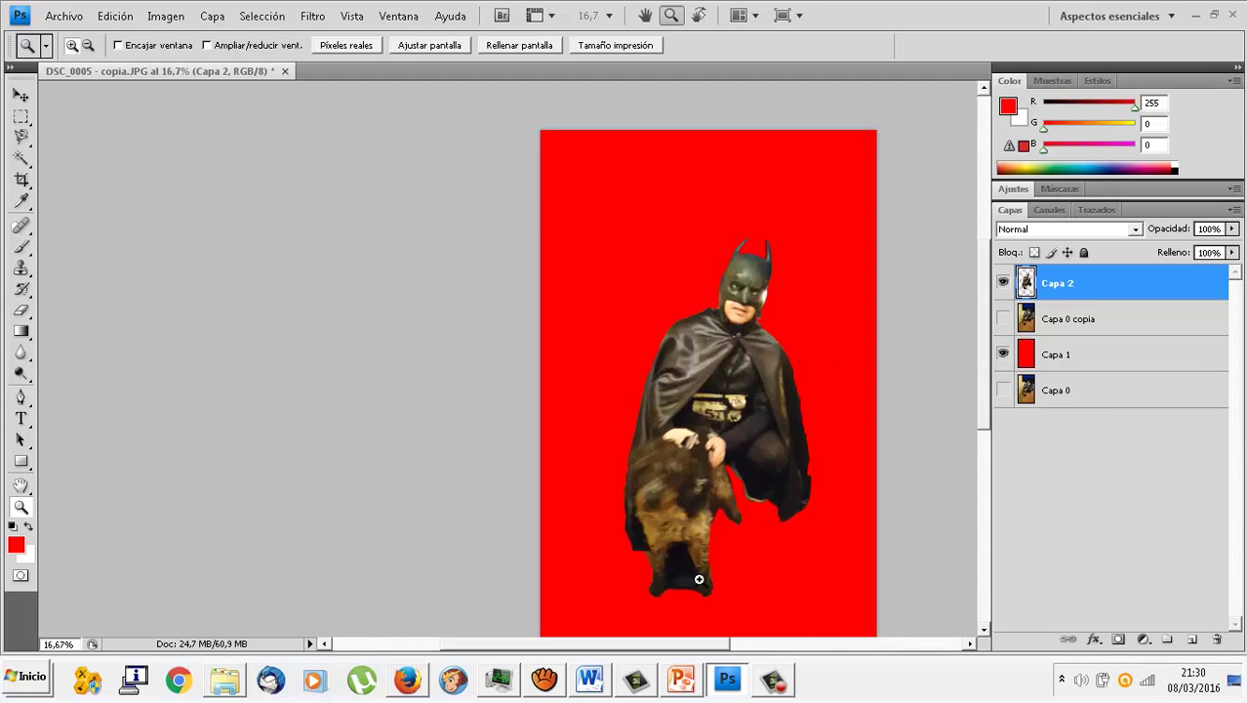
scroll(784, 421, "down", 3)
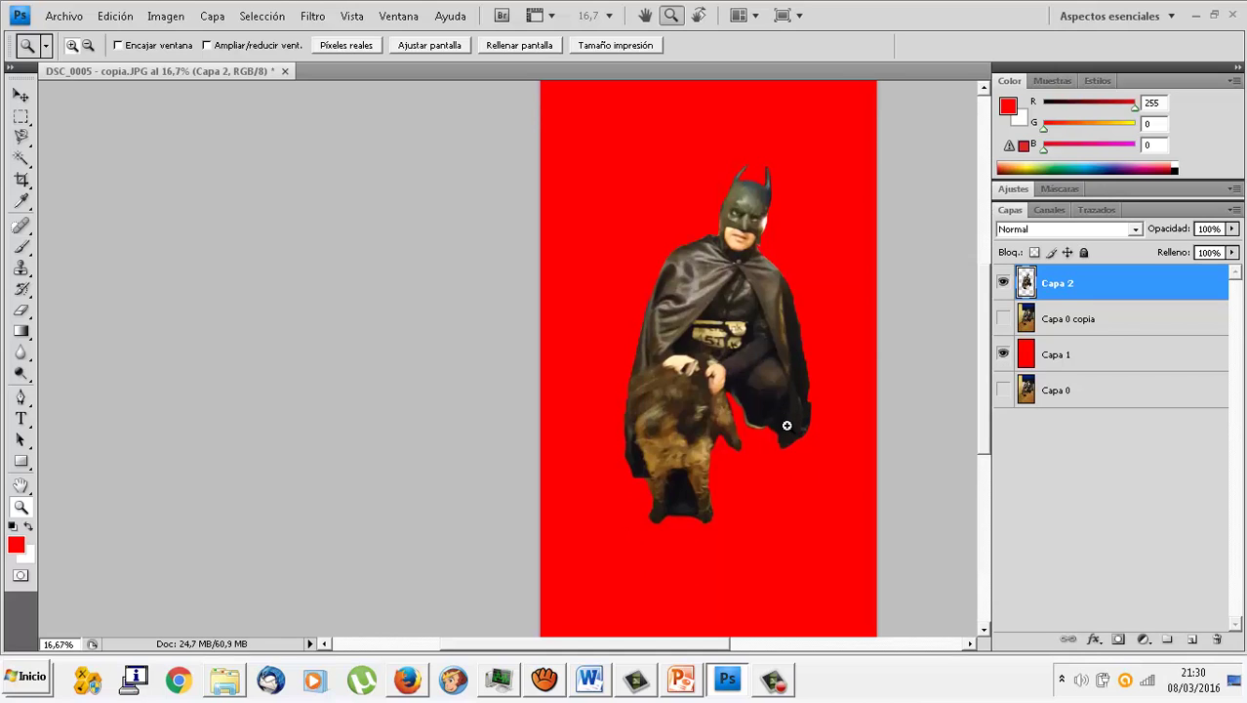
scroll(787, 425, "up", 1)
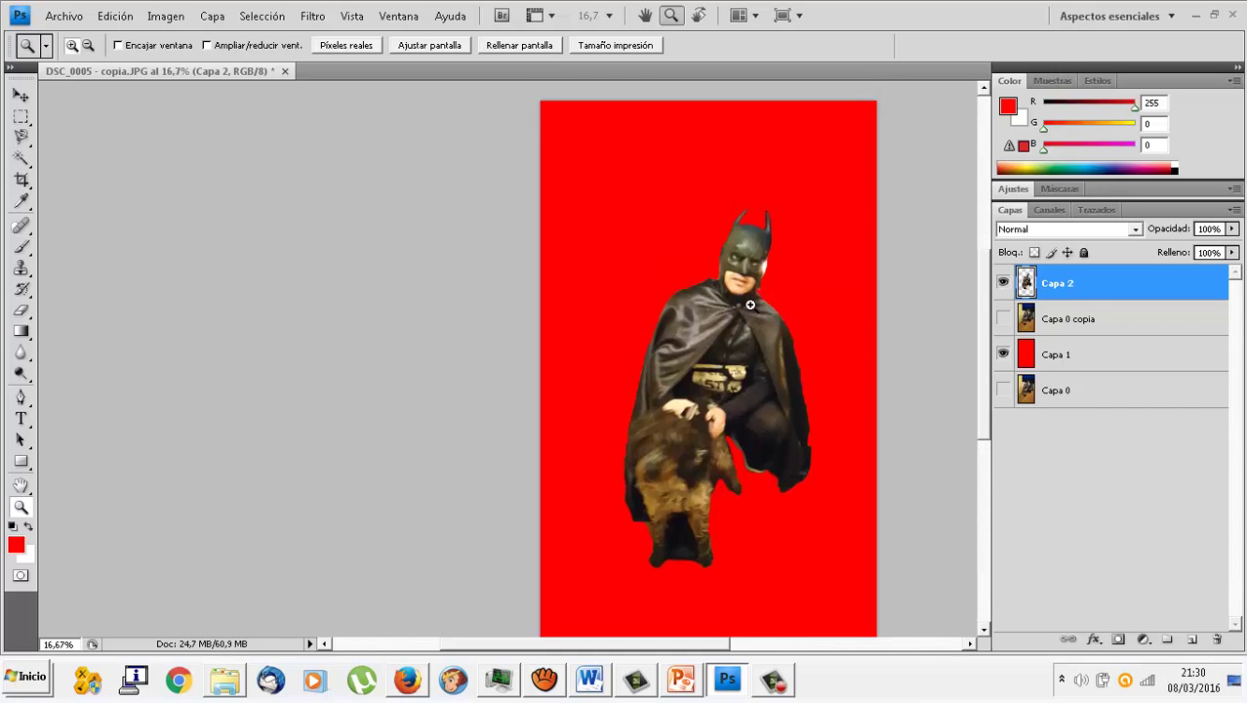
left_click(774, 680)
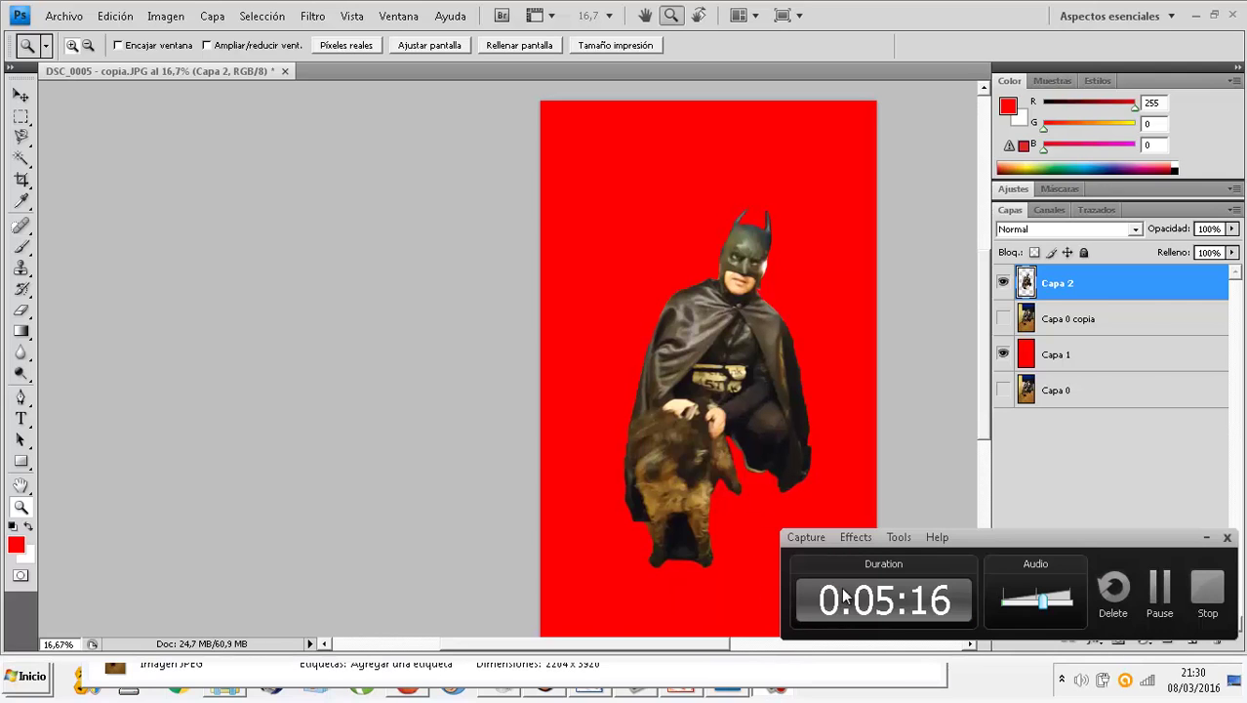